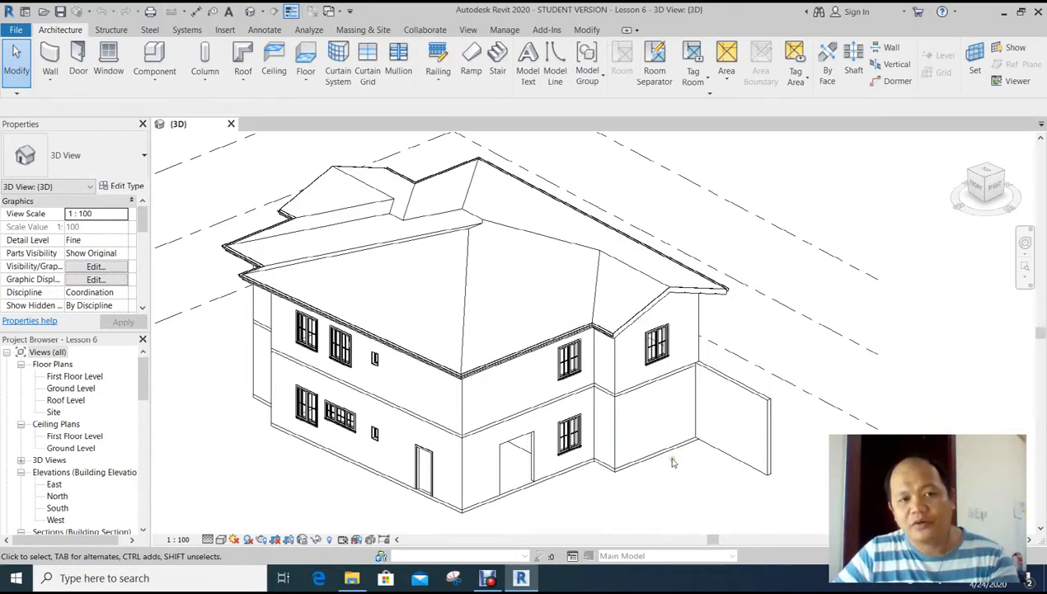
- Open the Ground Level floor plan and frame the whole house layout
shift+middle_drag(666, 472, 744, 480)
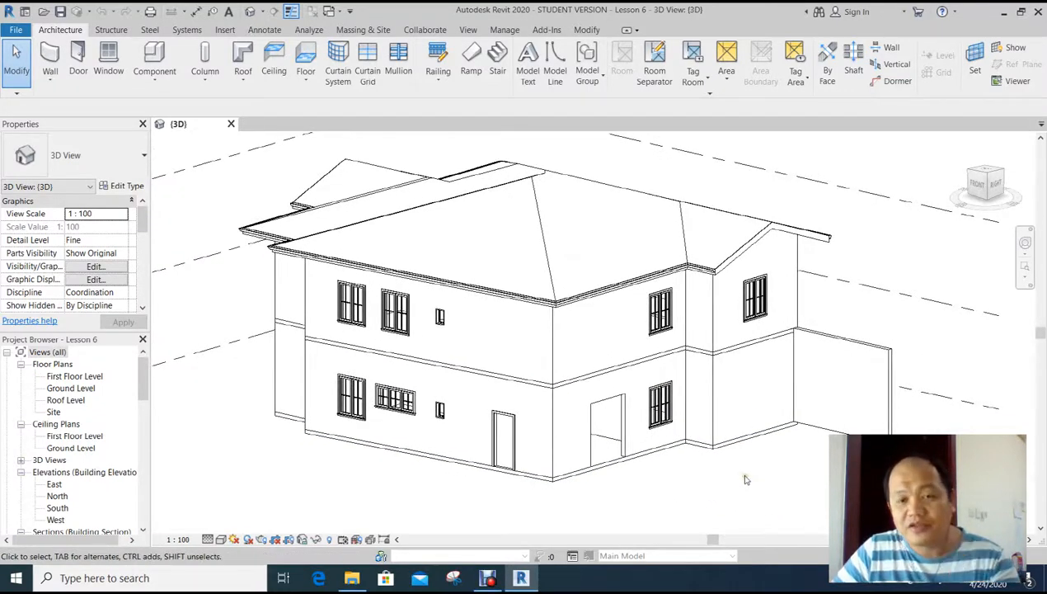
double_click(68, 388)
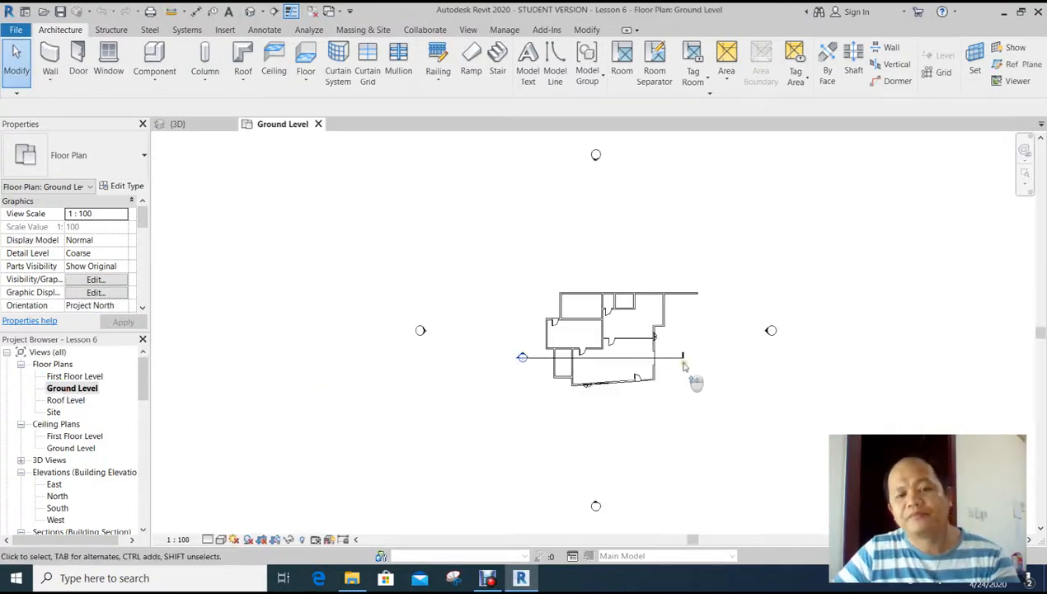
scroll(682, 366, up, 5)
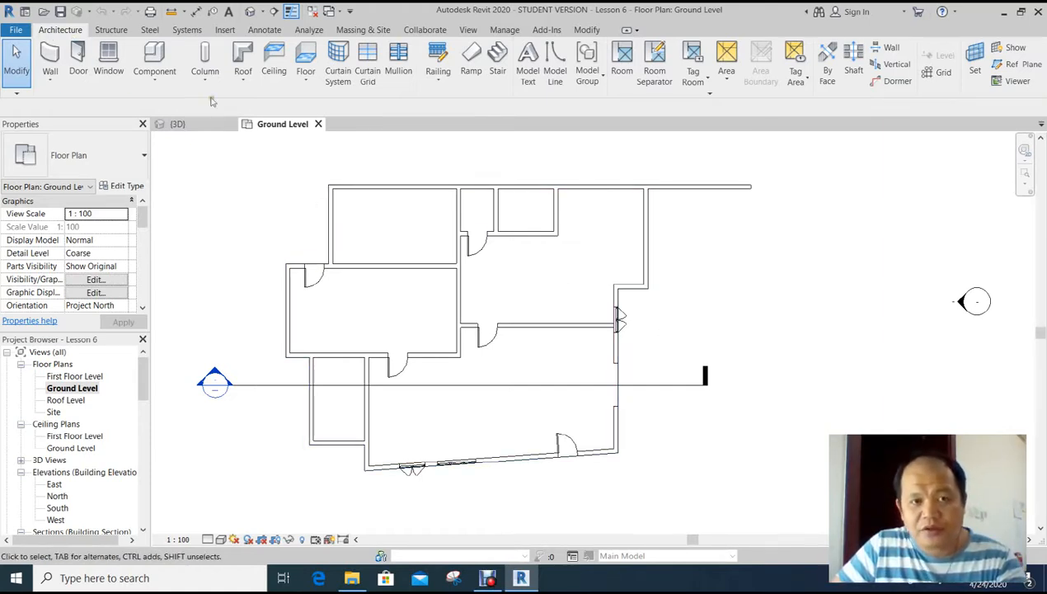
middle_drag(692, 298, 683, 290)
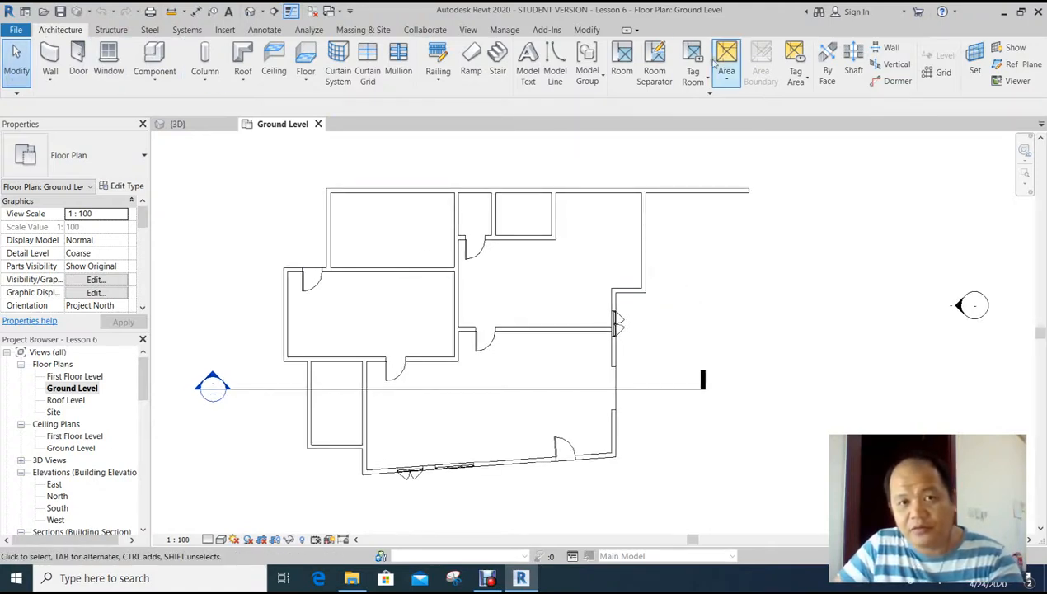
scroll(700, 296, up, 2)
middle_drag(706, 299, 784, 294)
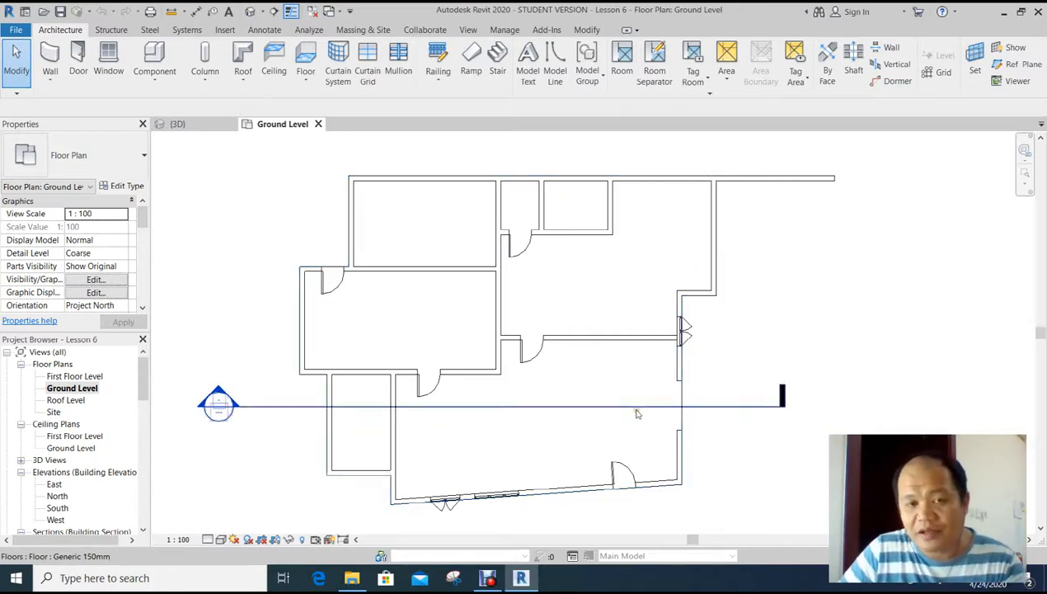
middle_drag(767, 358, 736, 338)
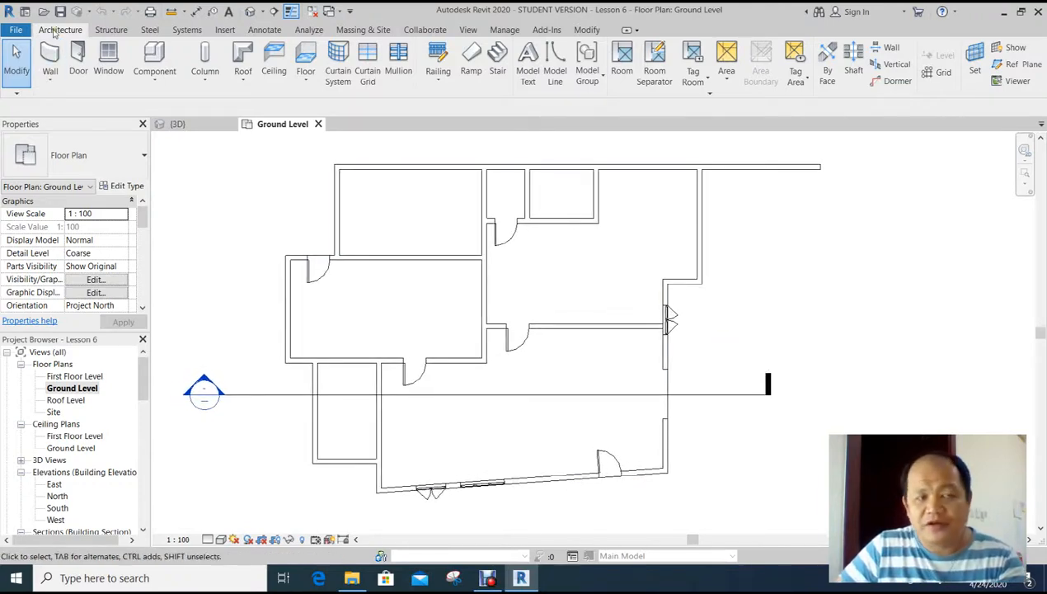
- Start the Room tool with tagging on placement and examine which ground-level areas are fully enclosed for room placement
click(625, 82)
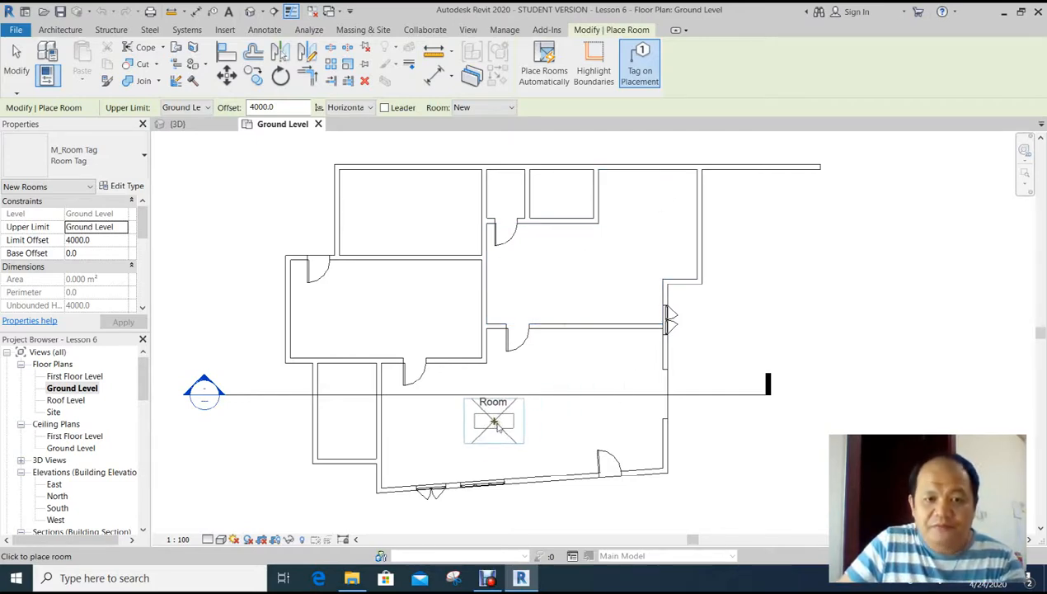
scroll(494, 422, up, 4)
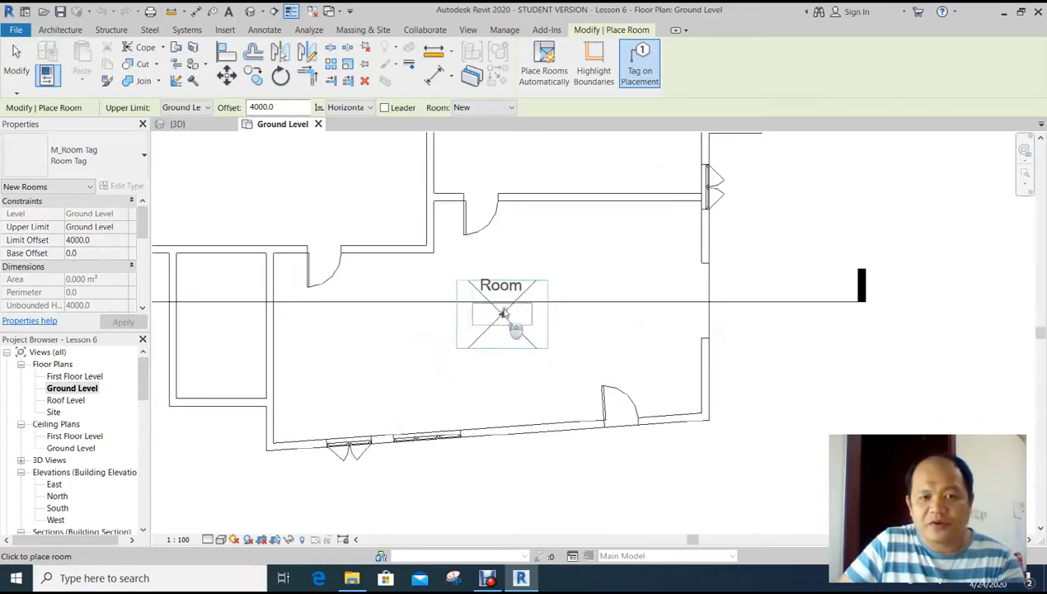
middle_drag(504, 313, 555, 372)
scroll(600, 347, down, 1)
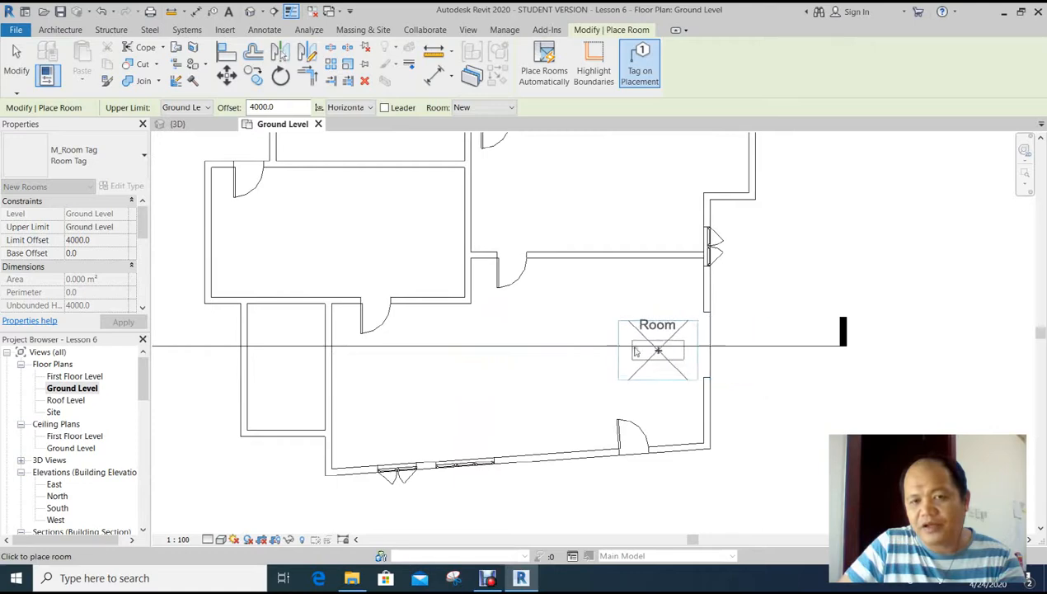
scroll(635, 352, down, 2)
middle_drag(620, 354, 677, 338)
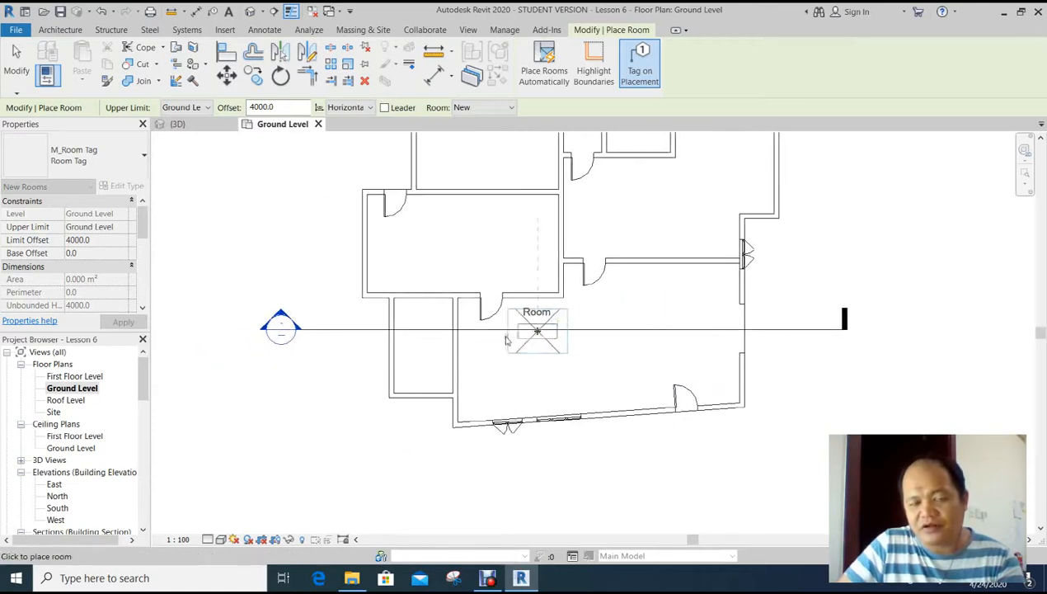
scroll(624, 351, up, 1)
middle_drag(624, 350, 603, 421)
scroll(596, 397, down, 1)
scroll(445, 307, up, 1)
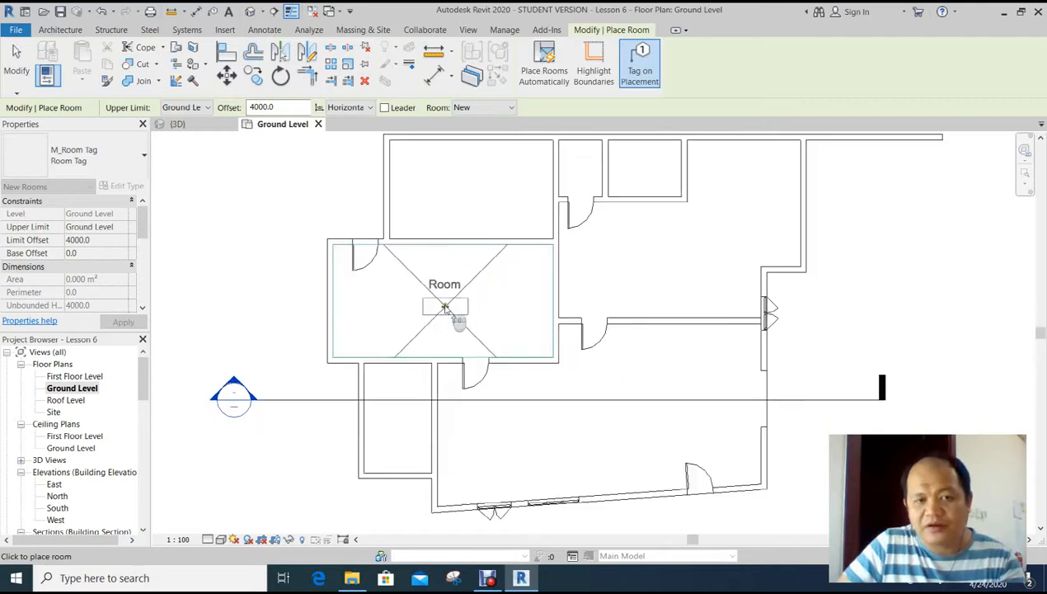
middle_drag(446, 307, 434, 336)
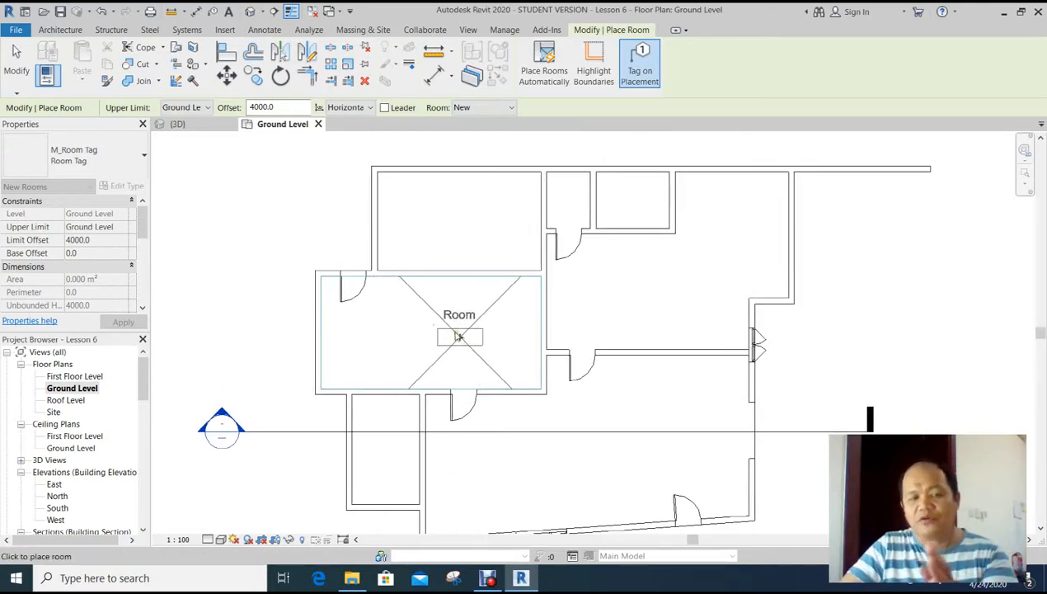
middle_drag(428, 340, 424, 339)
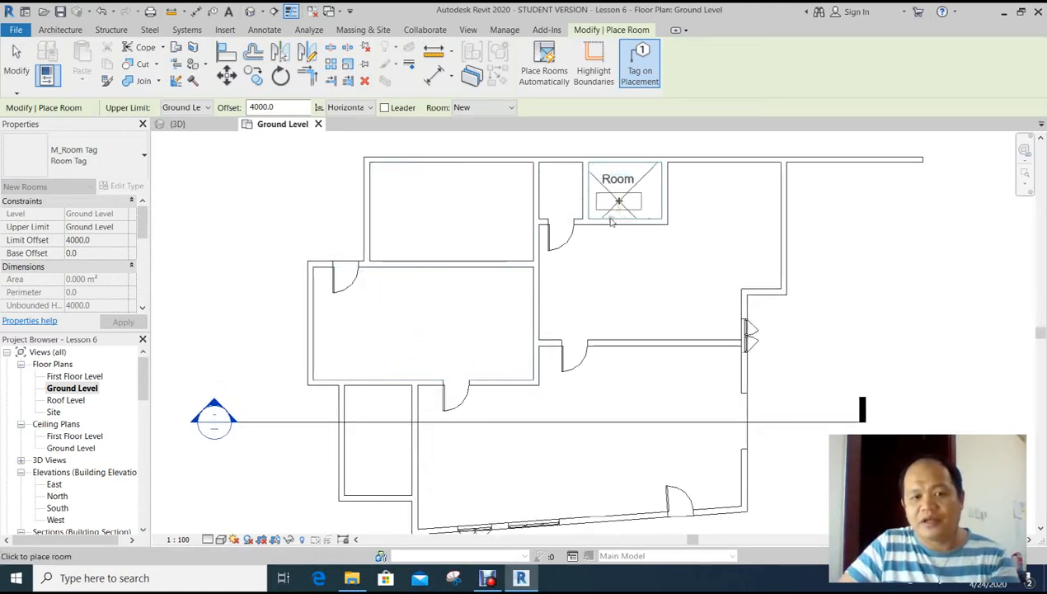
middle_drag(561, 446, 467, 363)
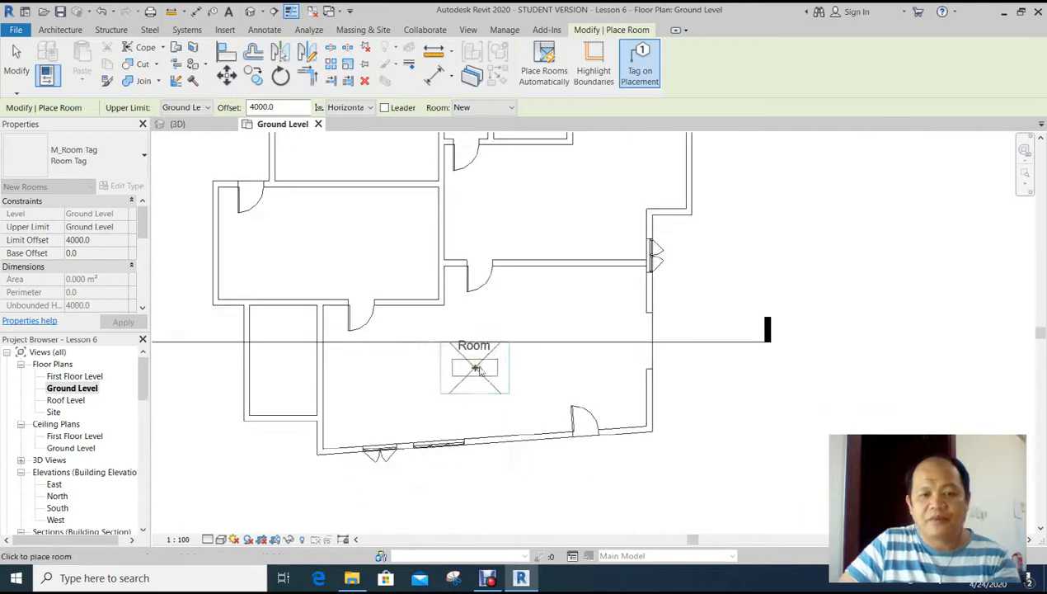
middle_drag(529, 347, 517, 375)
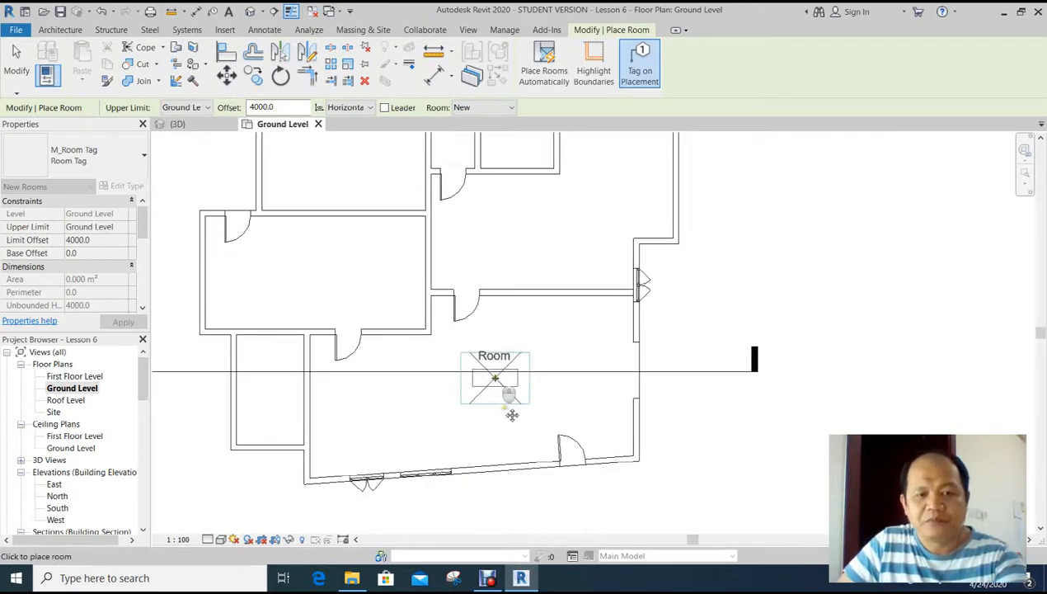
scroll(551, 309, up, 1)
middle_drag(551, 309, 592, 444)
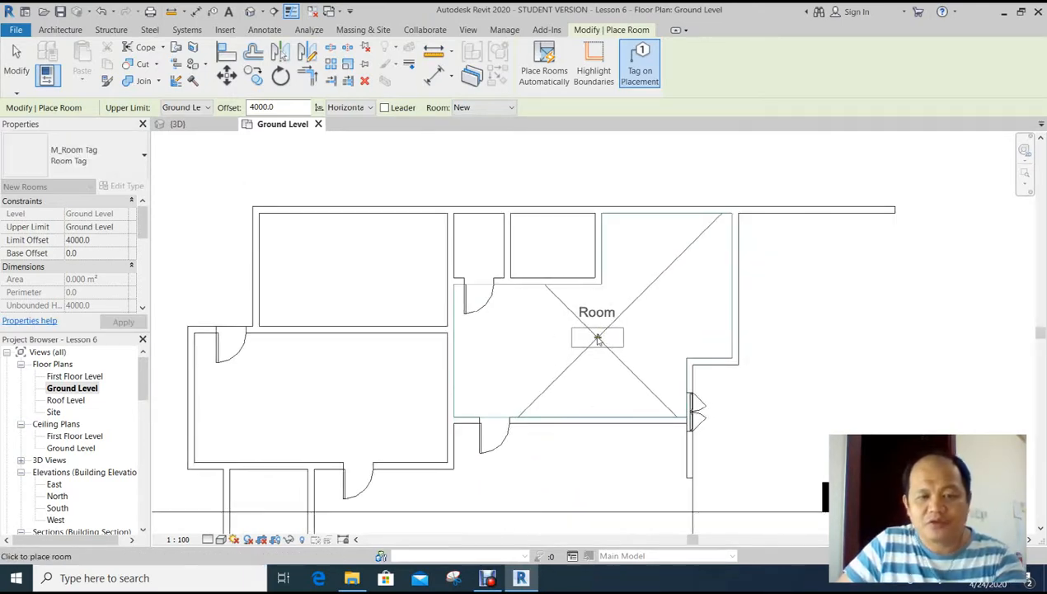
- Place tagged rooms in the large L-shaped area, the two small rooms beside it and the upper-left room of the plan
click(590, 344)
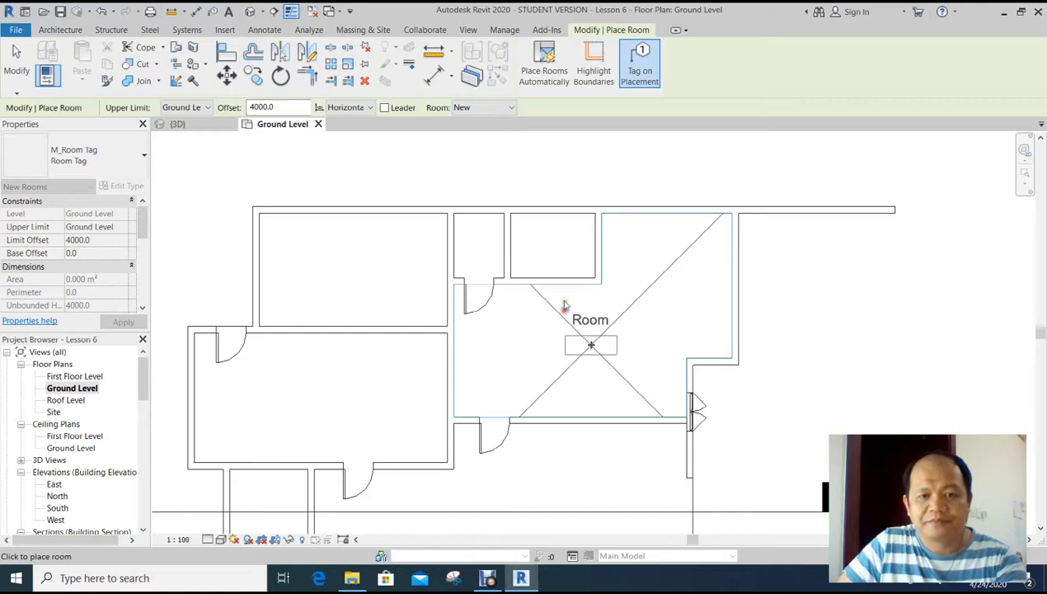
click(555, 253)
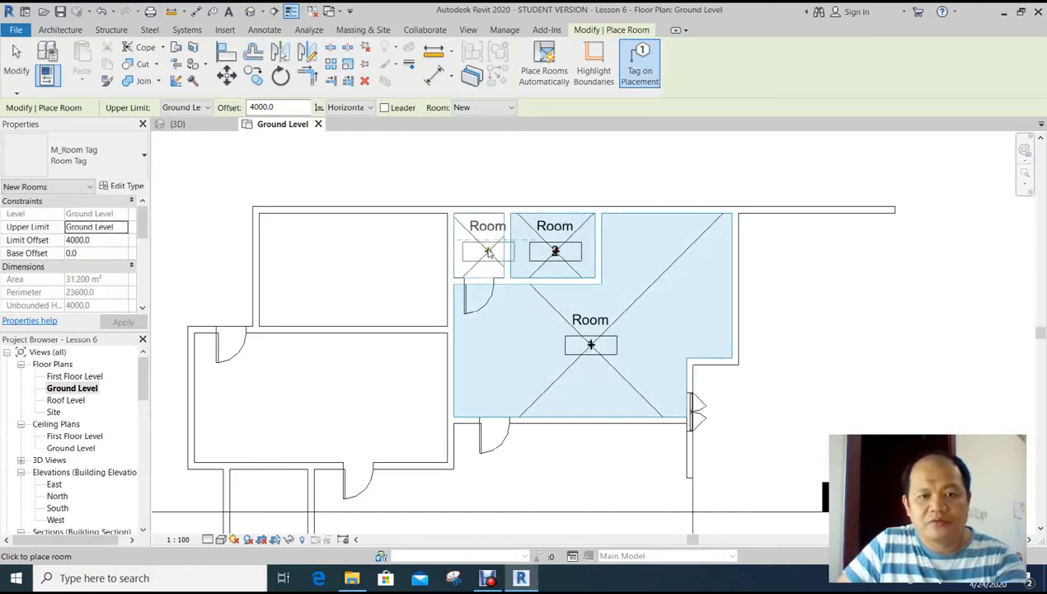
click(477, 250)
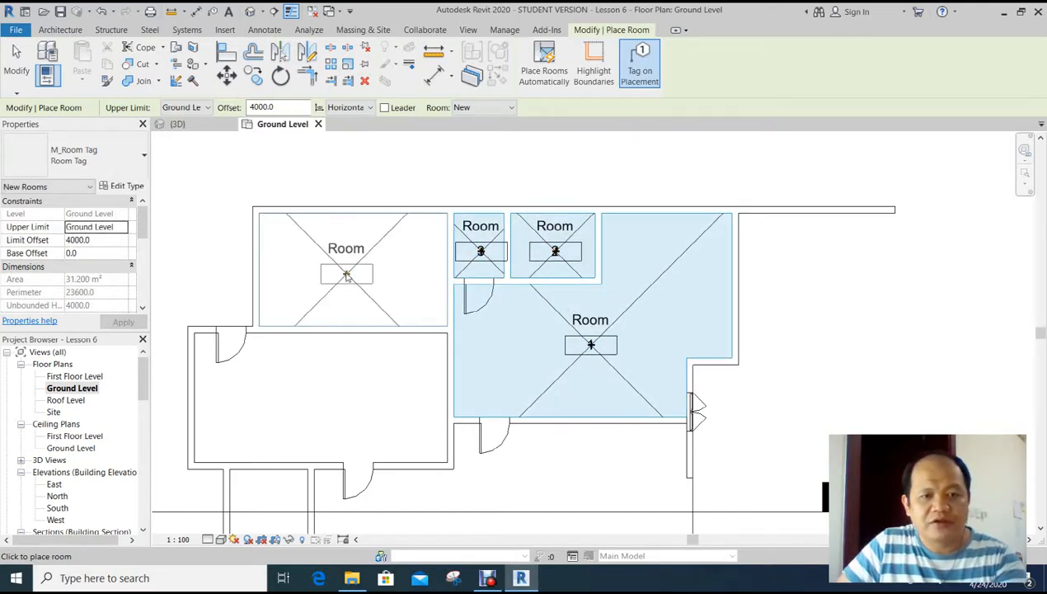
click(347, 273)
- Place tagged rooms in the middle-left room and the narrow room below it, finishing room placement
middle_drag(370, 294, 439, 218)
scroll(437, 220, up, 1)
click(379, 345)
mouse_move(396, 295)
middle_down()
mouse_move(418, 276)
mouse_move(445, 140)
middle_up()
click(368, 351)
scroll(371, 355, down, 3)
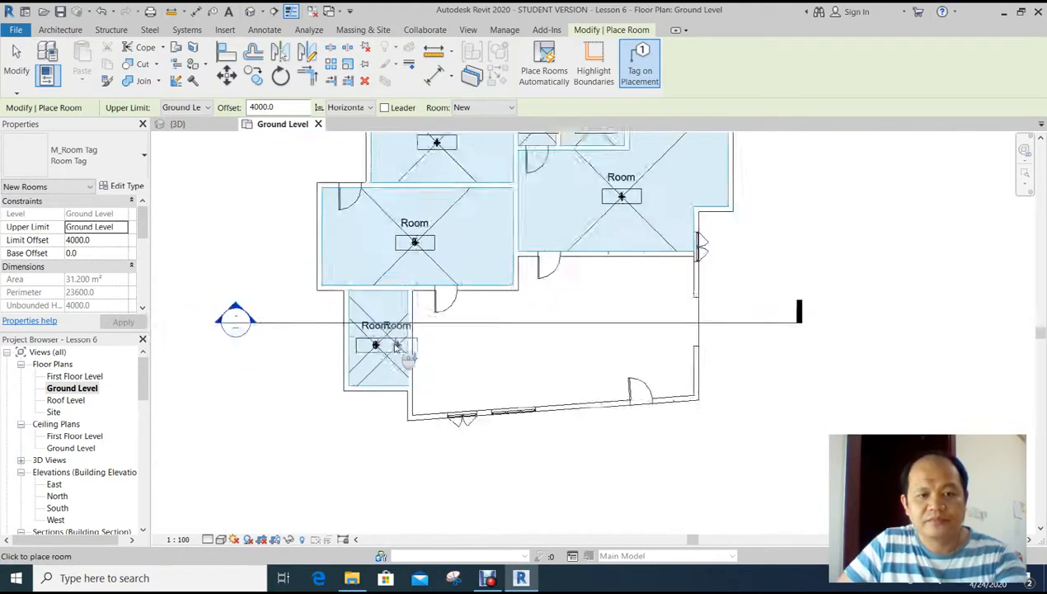
key(Escape)
key(Escape)
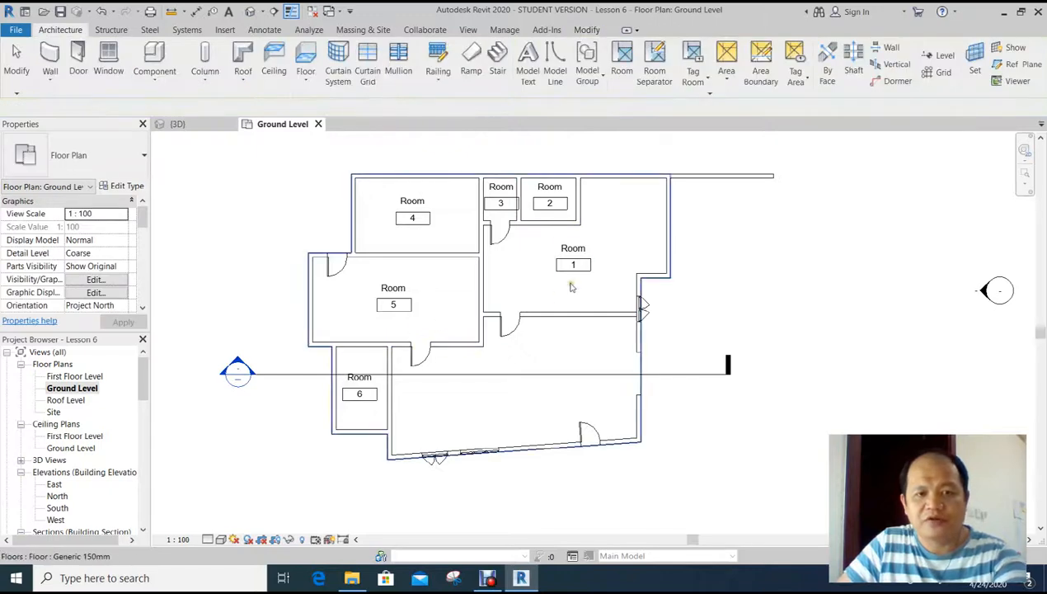
- Rename room 1, the large L-shaped area, as Kitchen through its room tag
scroll(577, 262, up, 4)
scroll(584, 262, up, 2)
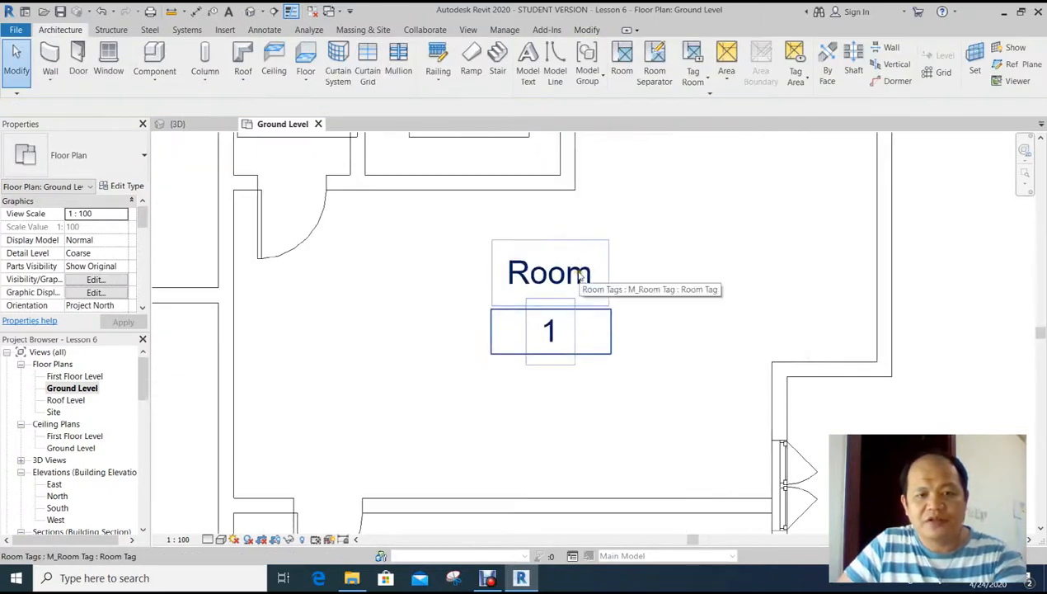
click(579, 273)
click(576, 276)
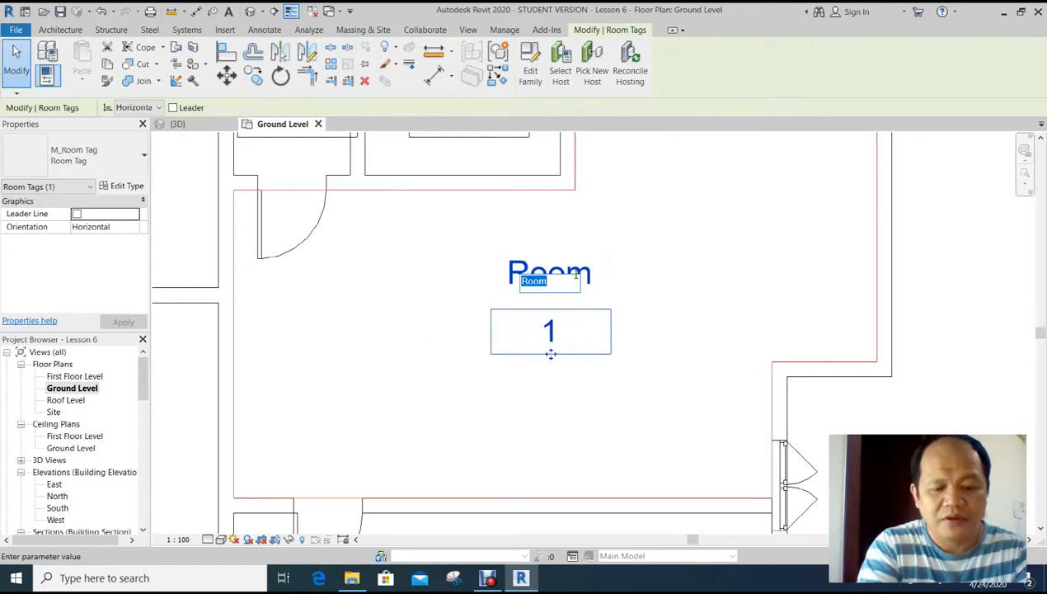
text(Kitchen)
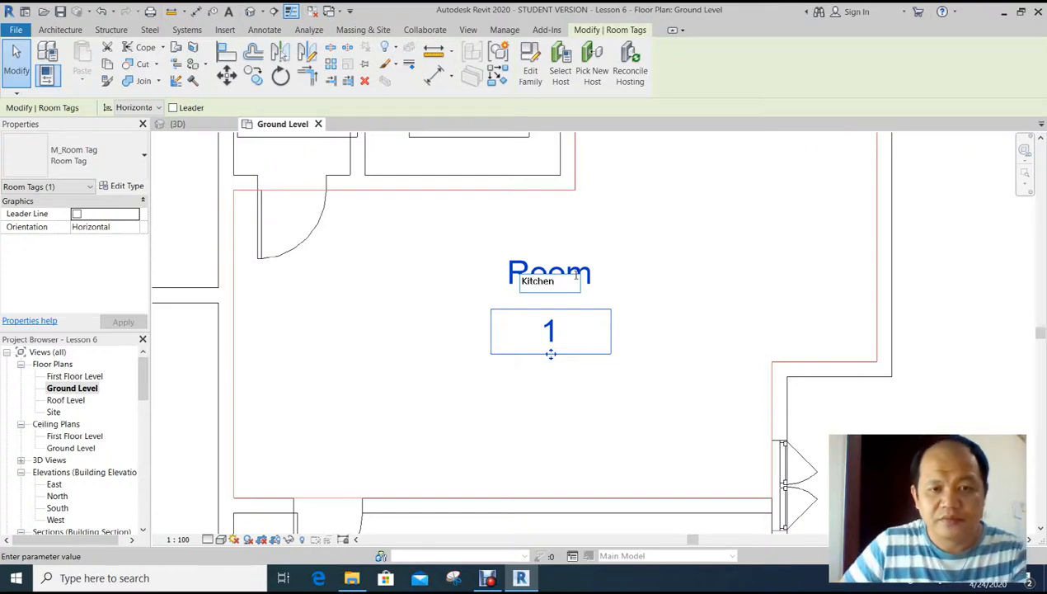
click(704, 227)
- Rename room 2, the small enclosed room above the kitchen, as Toilet
scroll(694, 274, down, 2)
middle_drag(694, 274, 741, 399)
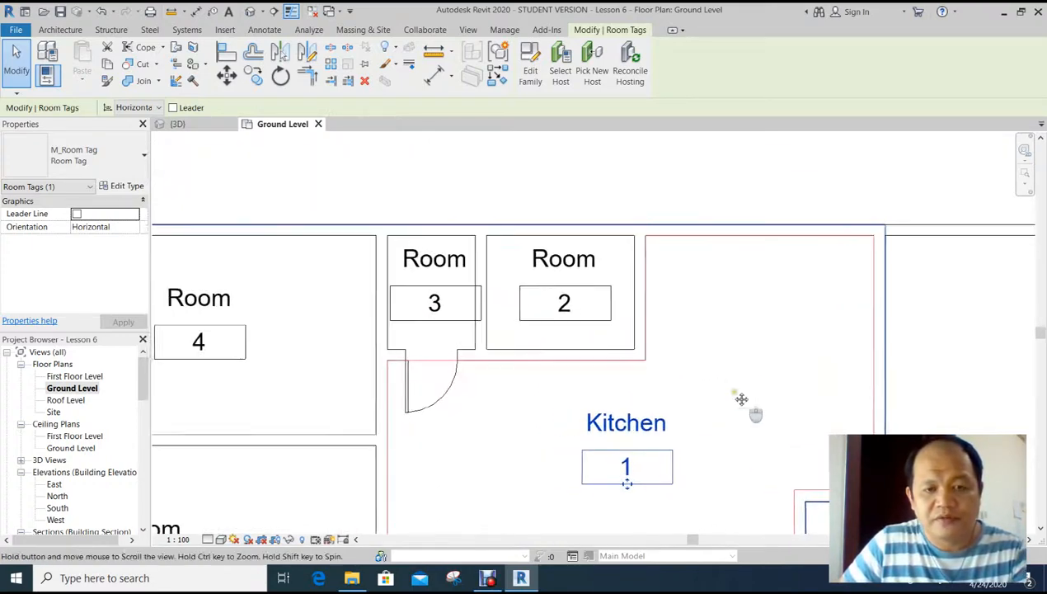
click(564, 304)
click(569, 260)
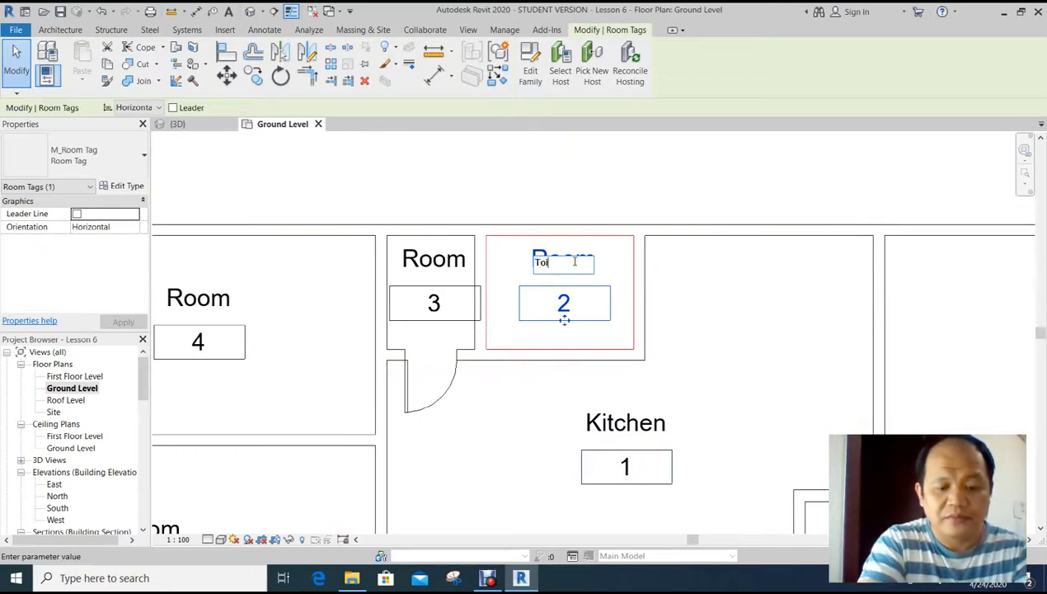
click(554, 432)
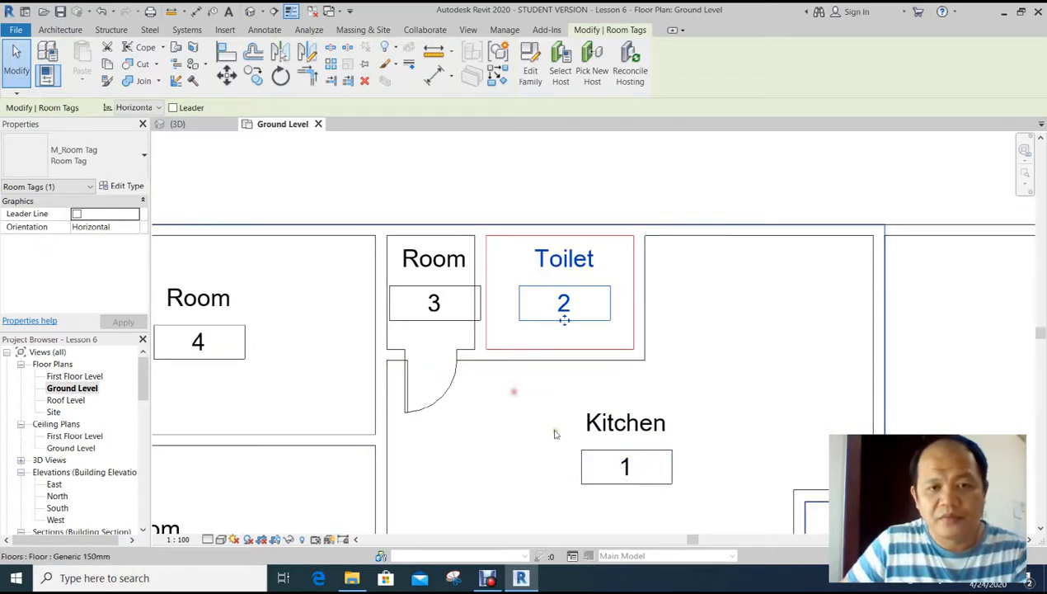
- Rename room 3, the small room next to the toilet, as Storage
middle_drag(563, 318, 633, 301)
click(505, 242)
click(498, 247)
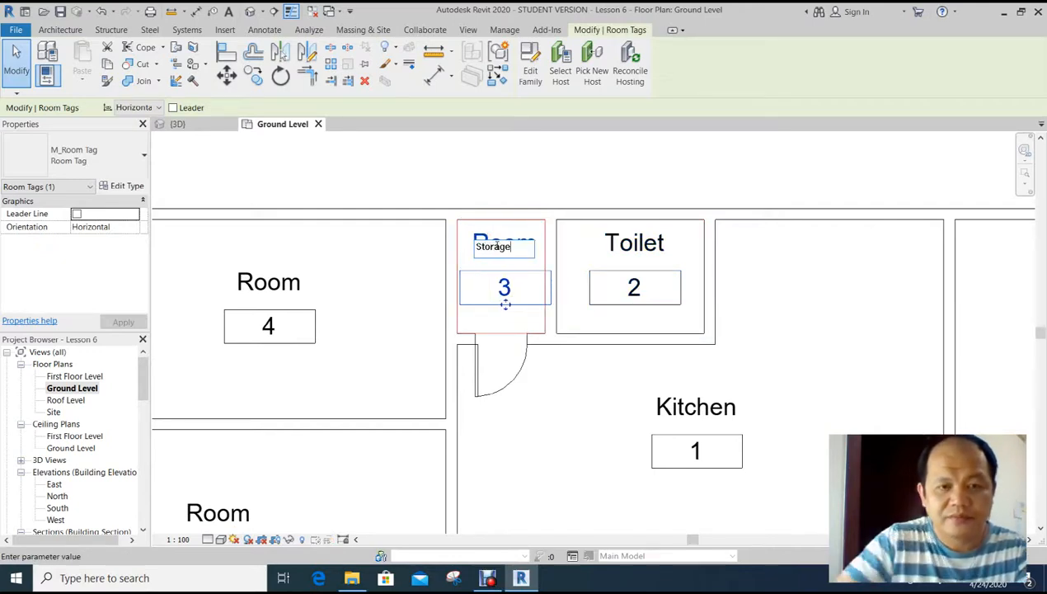
click(557, 395)
- Rename room 4, the upper-left room of the plan, as Laundry
middle_drag(554, 417, 597, 368)
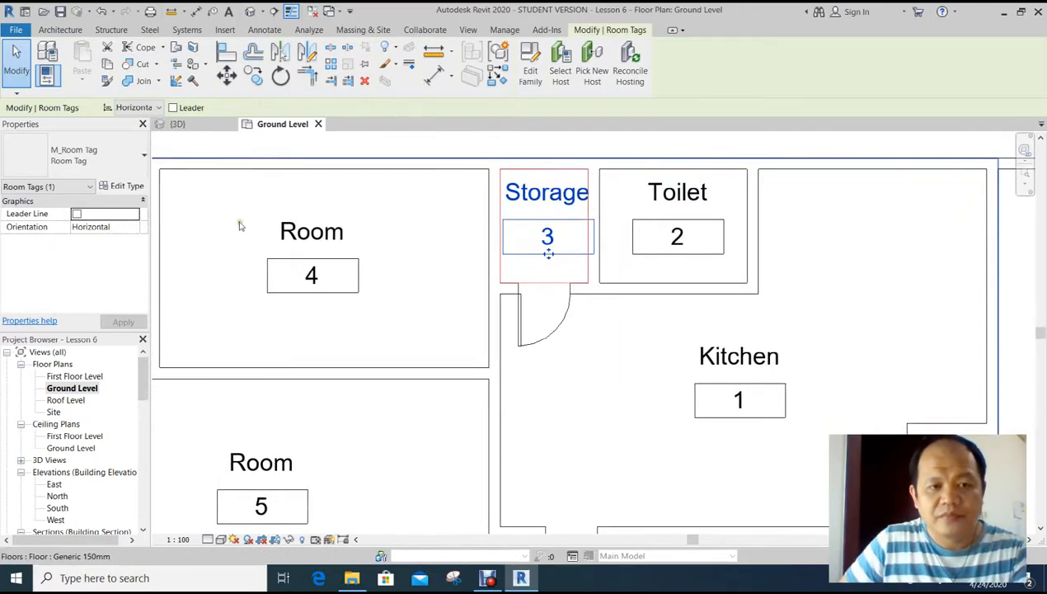
click(319, 237)
click(319, 238)
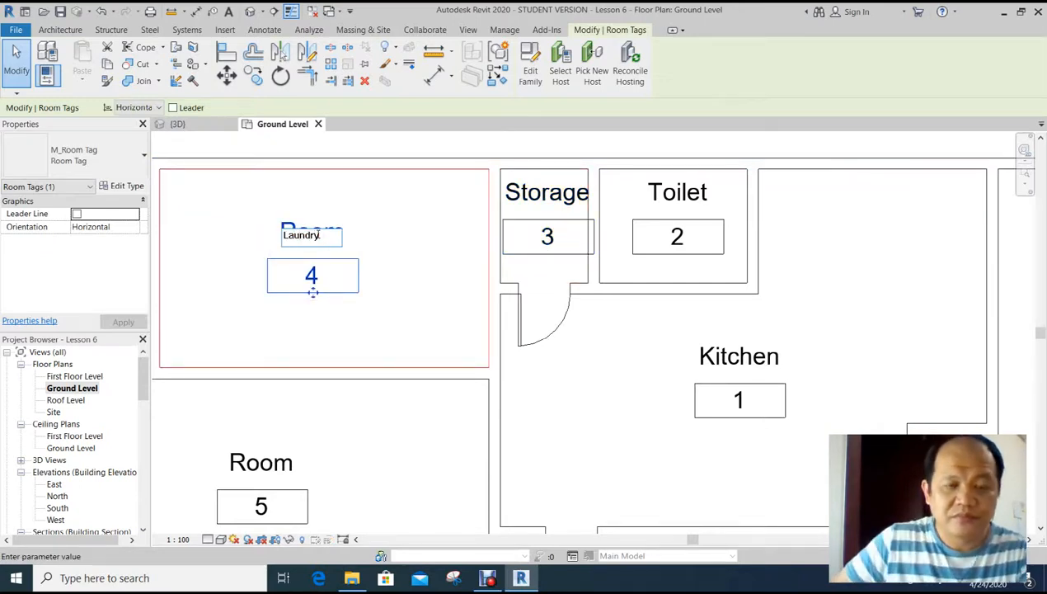
click(624, 426)
- Rename room 5, the room directly below the laundry, as Bedroom
scroll(611, 422, down, 1)
middle_drag(607, 394, 622, 182)
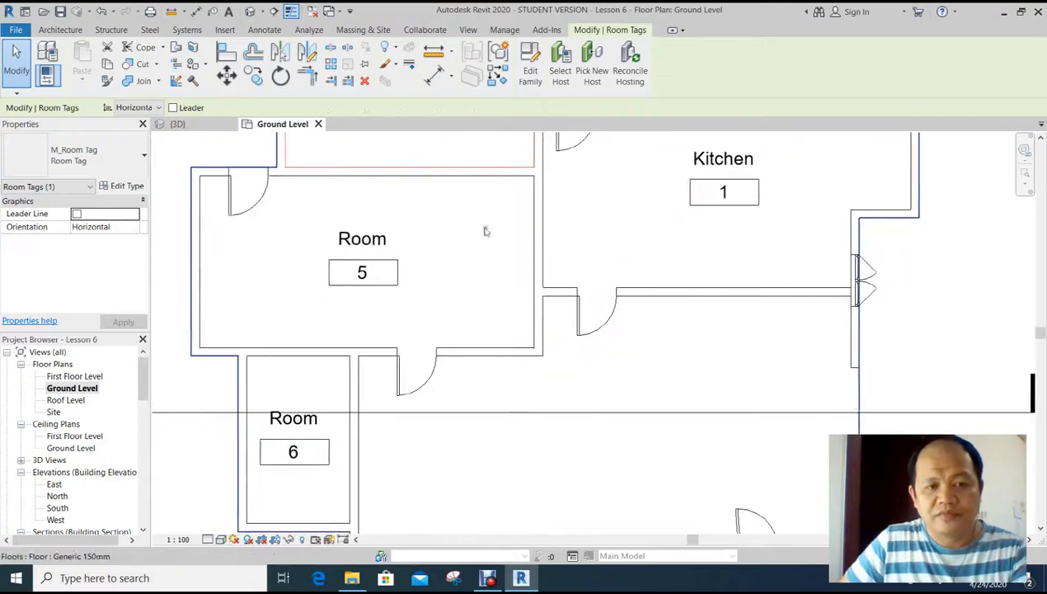
click(363, 247)
click(364, 242)
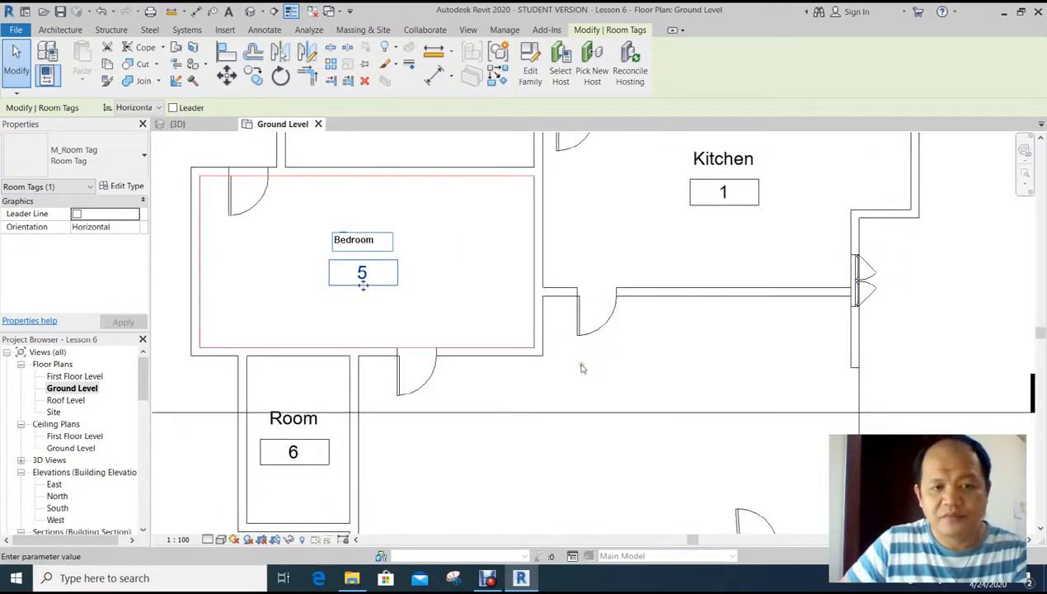
click(607, 449)
- Rename room 6, the narrow room below the bedroom, as Bathroom
scroll(597, 442, down, 2)
middle_drag(592, 430, 570, 344)
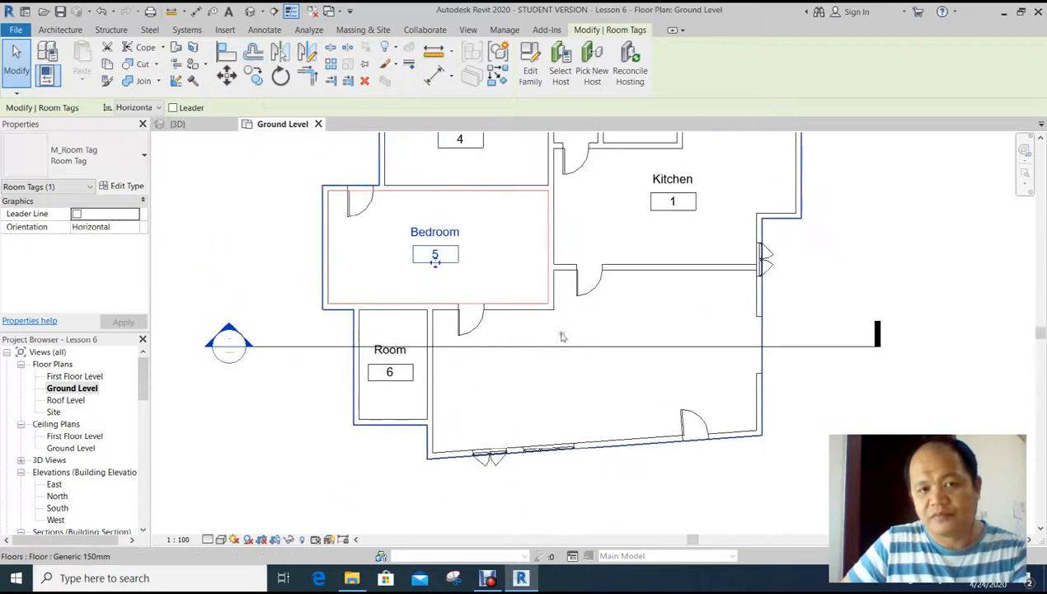
scroll(498, 363, up, 1)
click(381, 353)
click(392, 350)
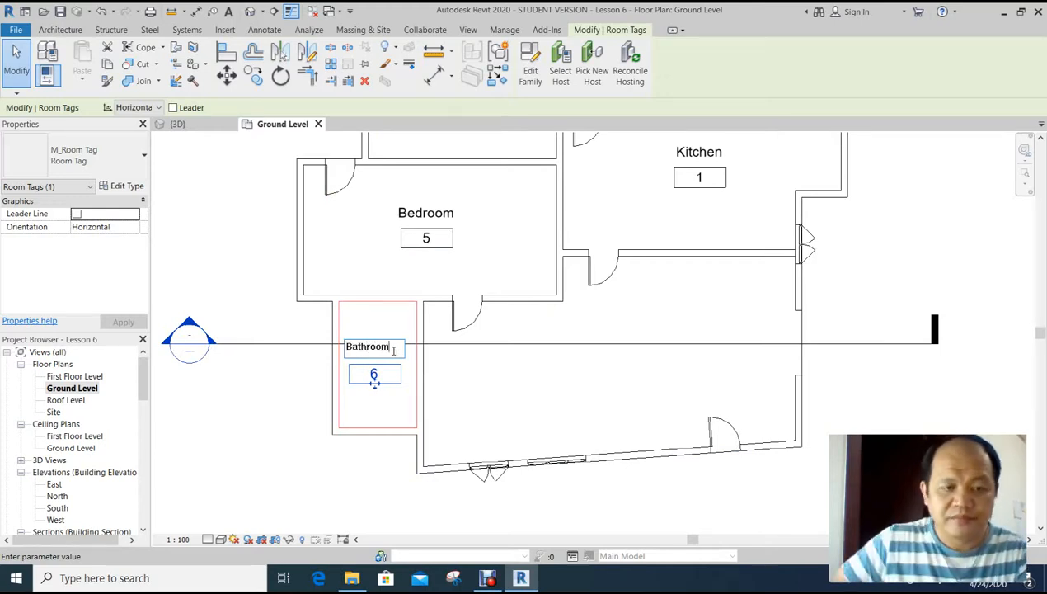
key(Return)
scroll(460, 409, down, 2)
middle_drag(460, 409, 402, 425)
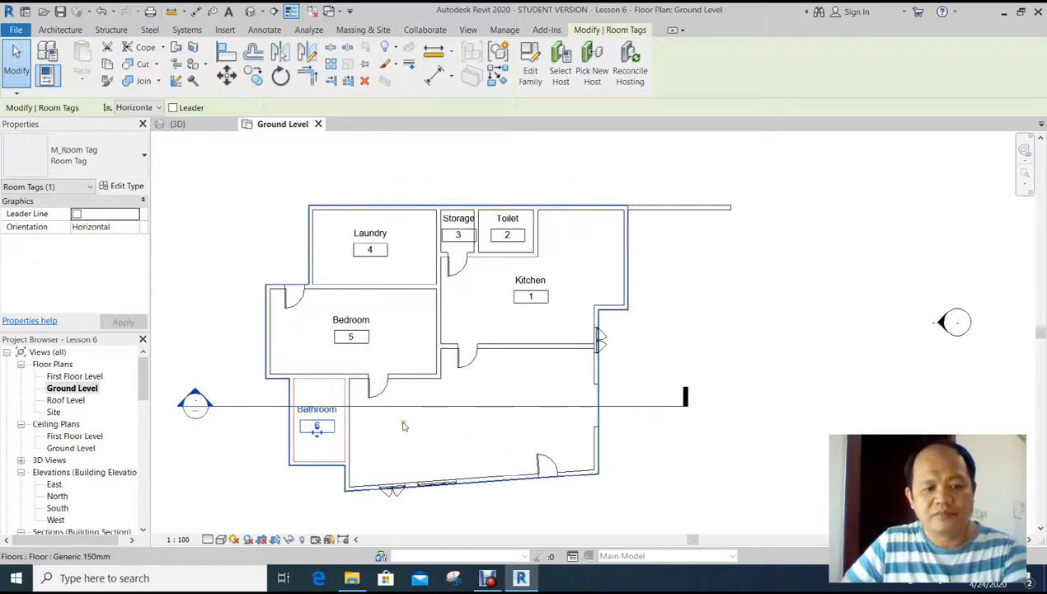
- Change the Kitchen's room tag type to Room Tag With Area
key(Escape)
scroll(660, 339, up, 2)
scroll(649, 343, down, 1)
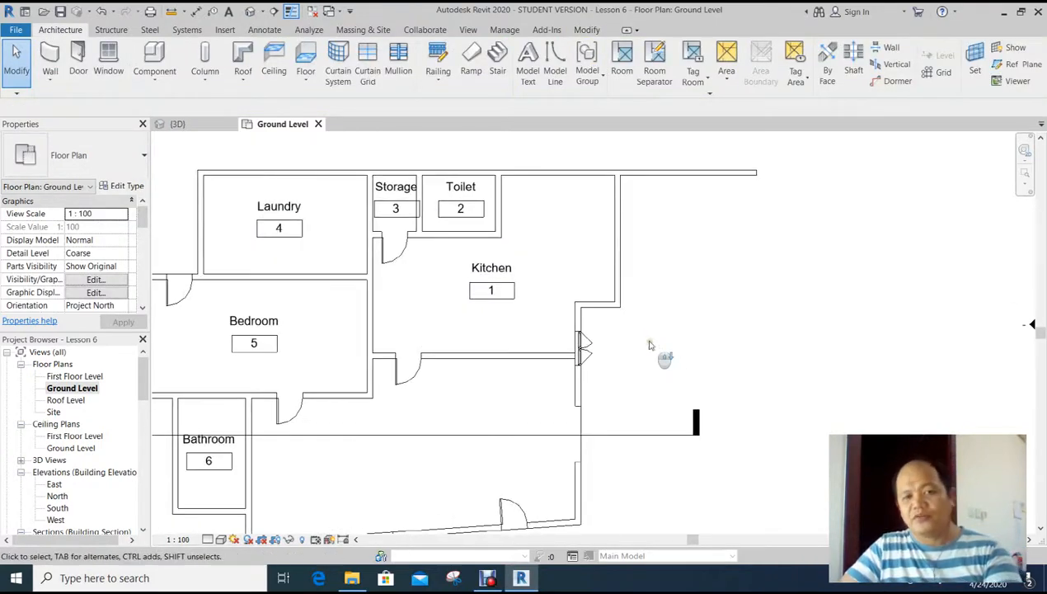
mouse_move(650, 344)
middle_down()
mouse_move(788, 339)
mouse_move(728, 288)
mouse_move(784, 350)
mouse_move(767, 328)
mouse_move(823, 310)
mouse_move(822, 326)
middle_up()
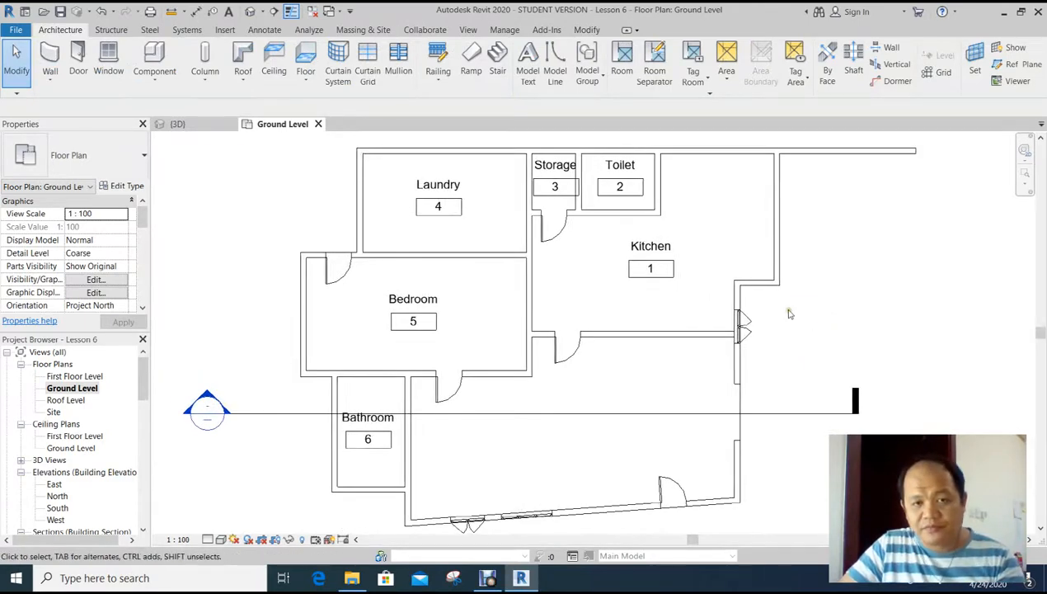
click(669, 248)
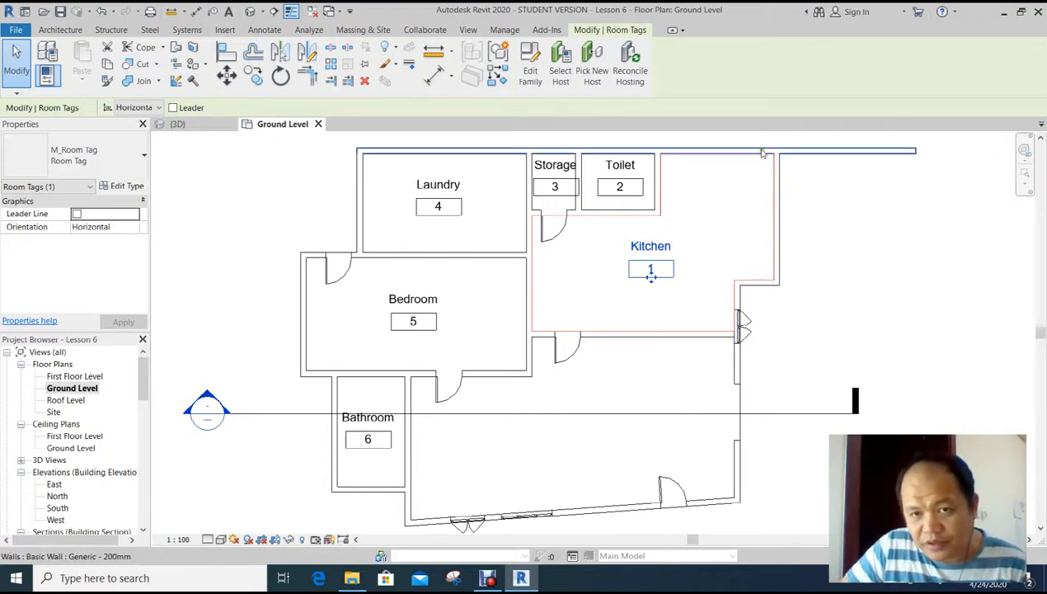
scroll(763, 152, up, 2)
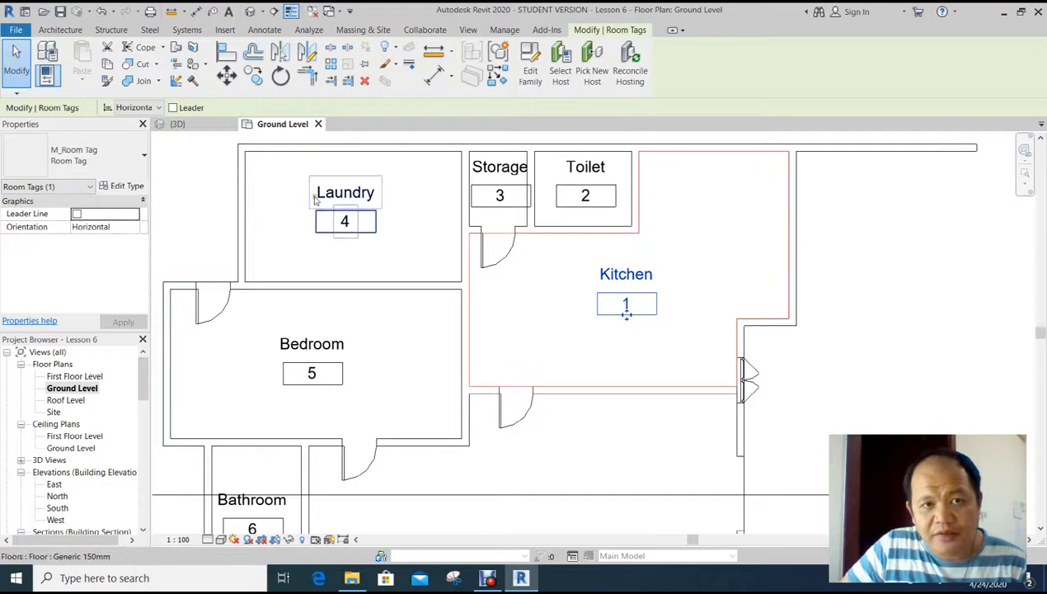
middle_drag(662, 343, 643, 337)
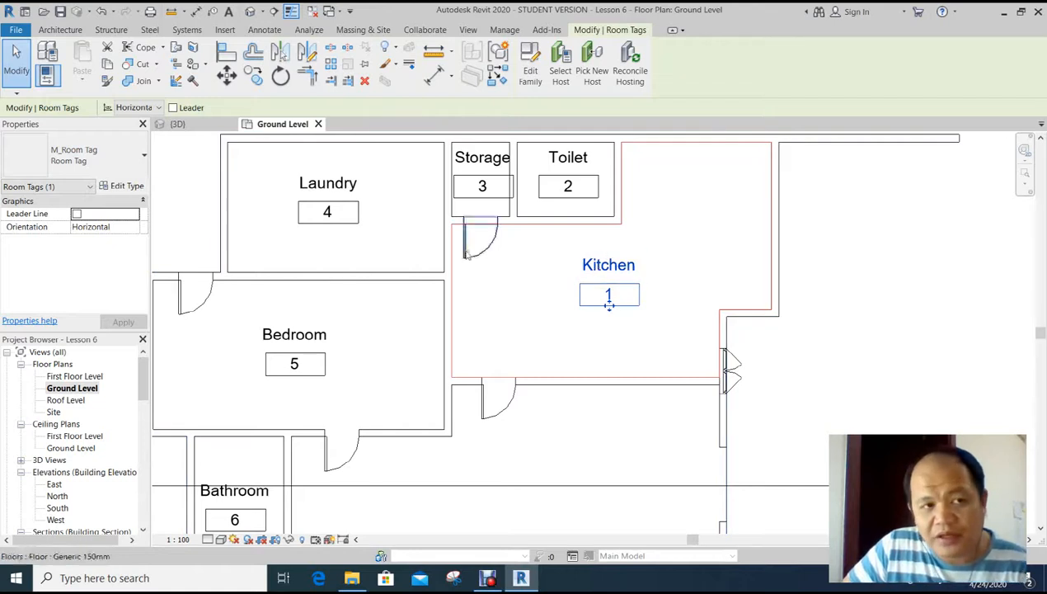
click(112, 166)
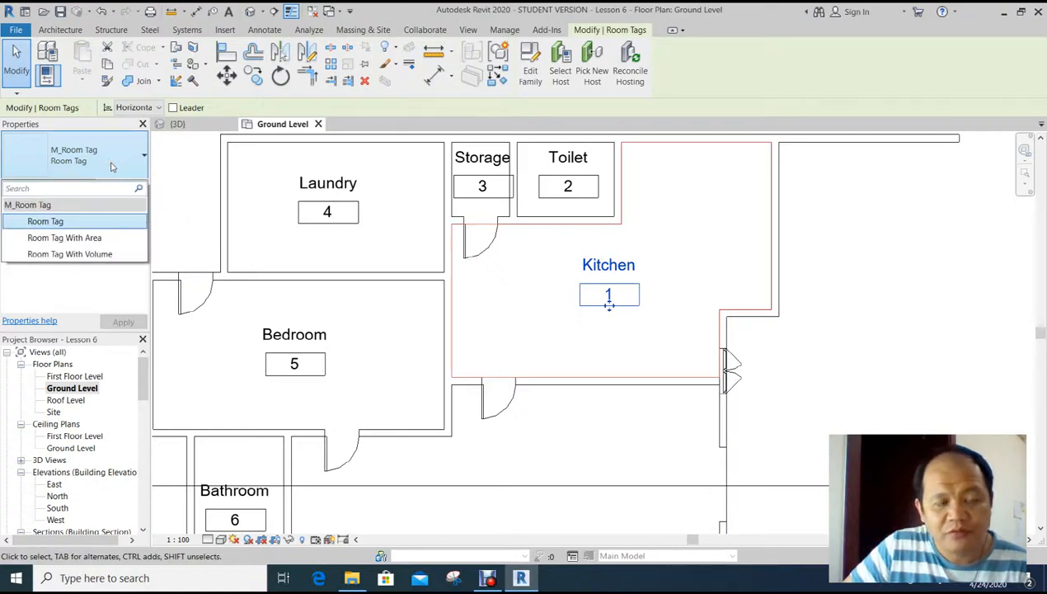
click(72, 241)
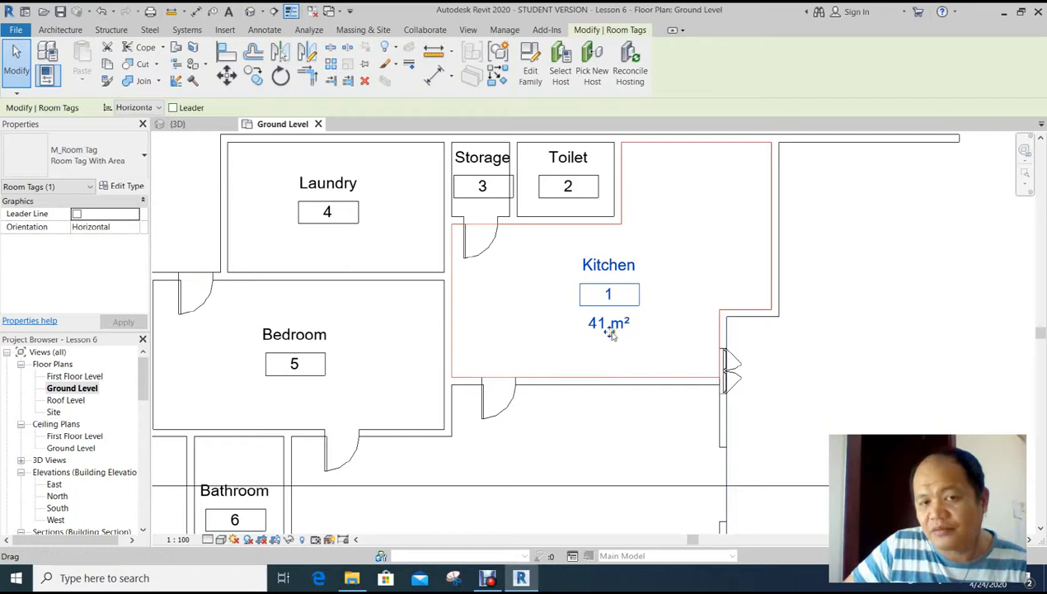
middle_drag(613, 426, 657, 381)
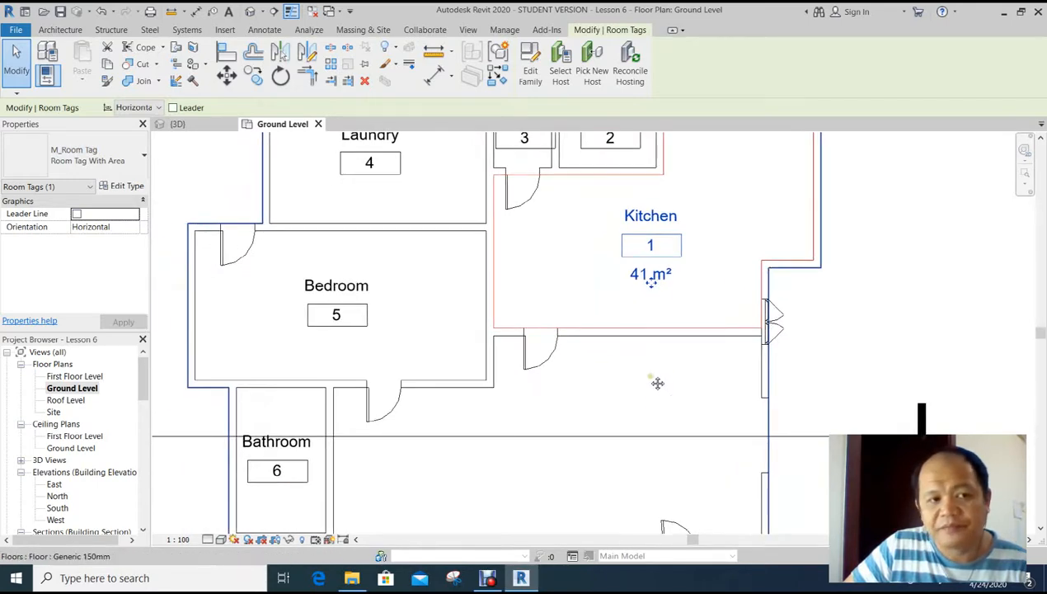
click(876, 359)
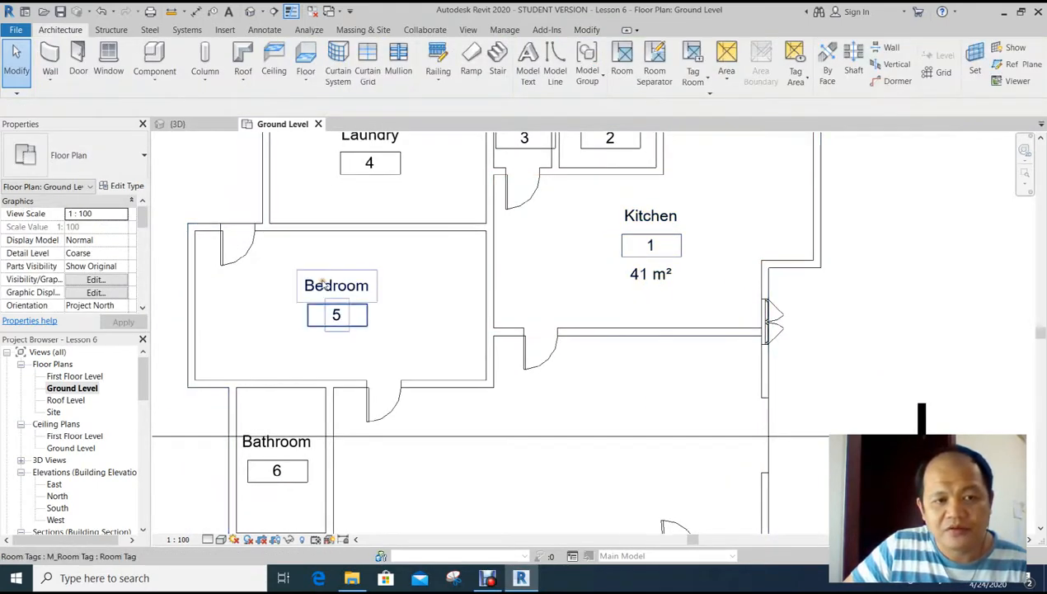
- Switch the Bedroom's room tag to the Room Tag With Area type
click(336, 315)
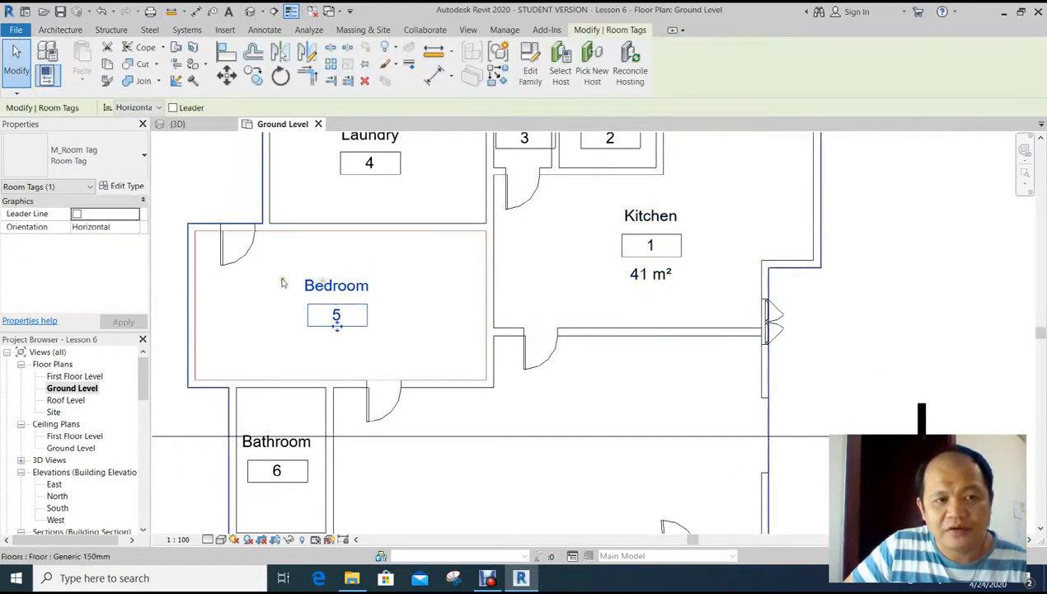
click(124, 155)
click(73, 237)
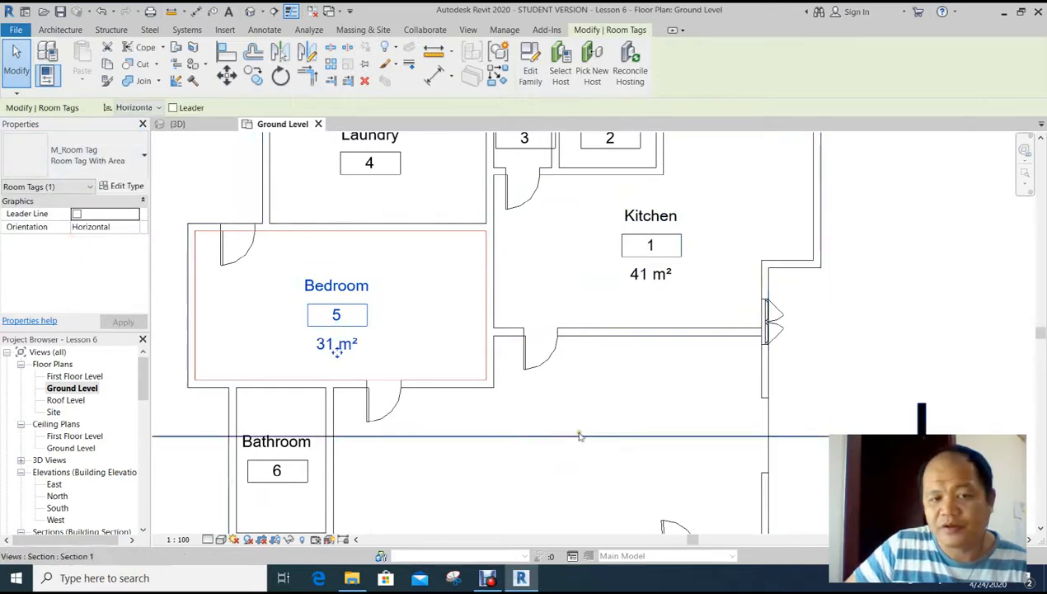
middle_drag(628, 413, 603, 403)
click(826, 348)
- Set the Laundry's room tag type to Room Tag With Area
middle_drag(785, 329, 797, 385)
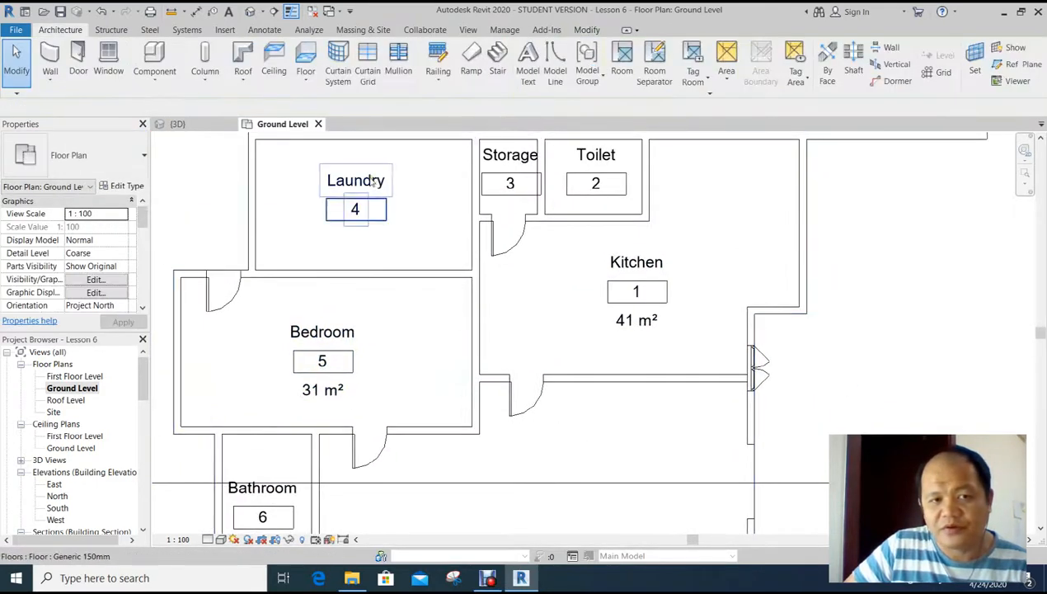
click(355, 209)
click(99, 155)
click(64, 238)
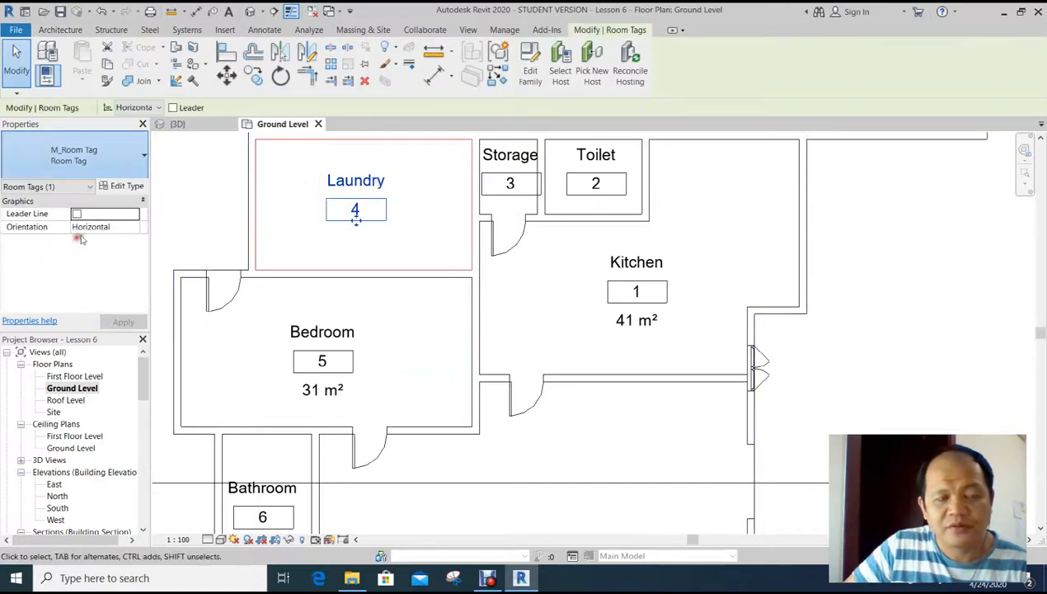
click(510, 183)
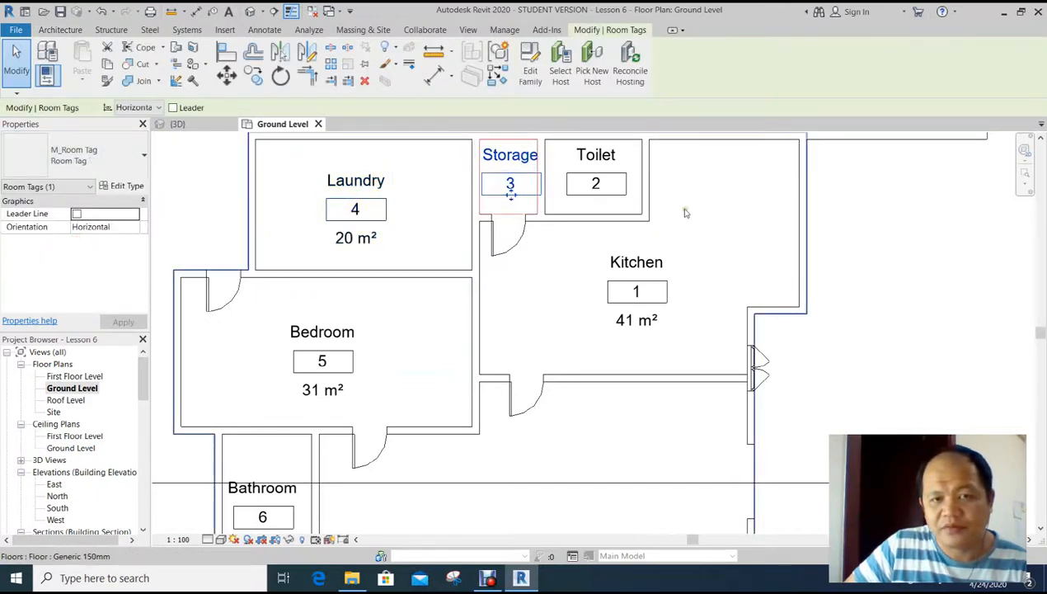
click(595, 185)
- Change the Bathroom's room tag to the Room Tag With Area type
scroll(870, 253, down, 3)
middle_drag(870, 252, 825, 207)
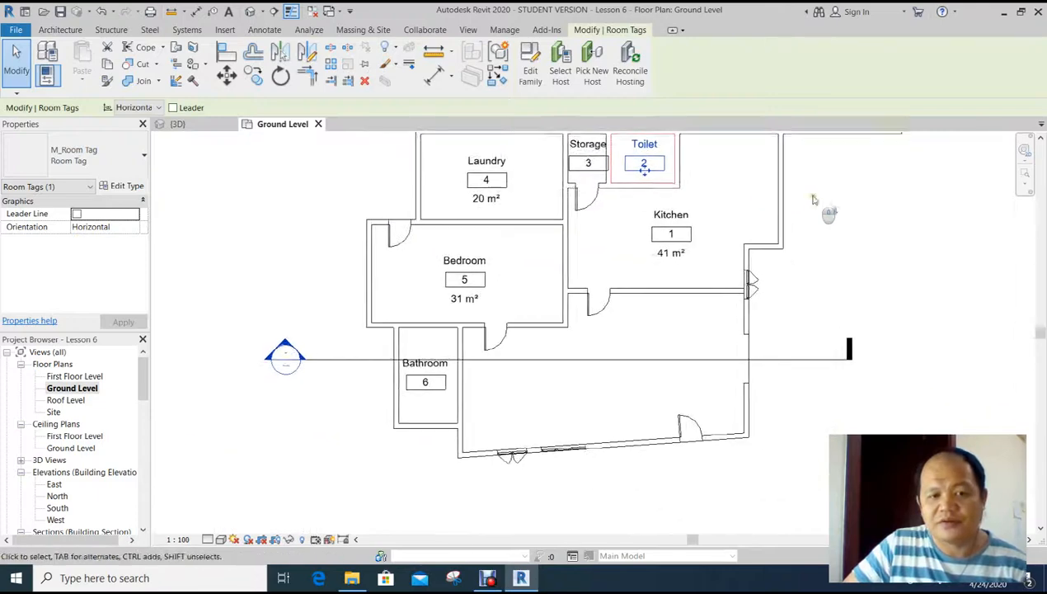
scroll(825, 207, up, 1)
click(385, 396)
click(82, 155)
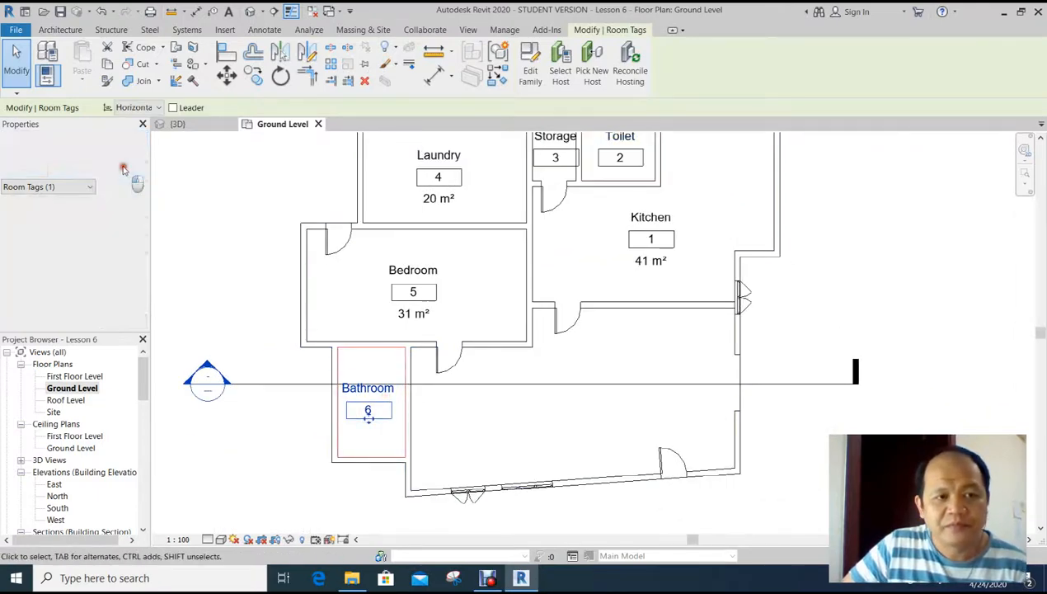
click(81, 239)
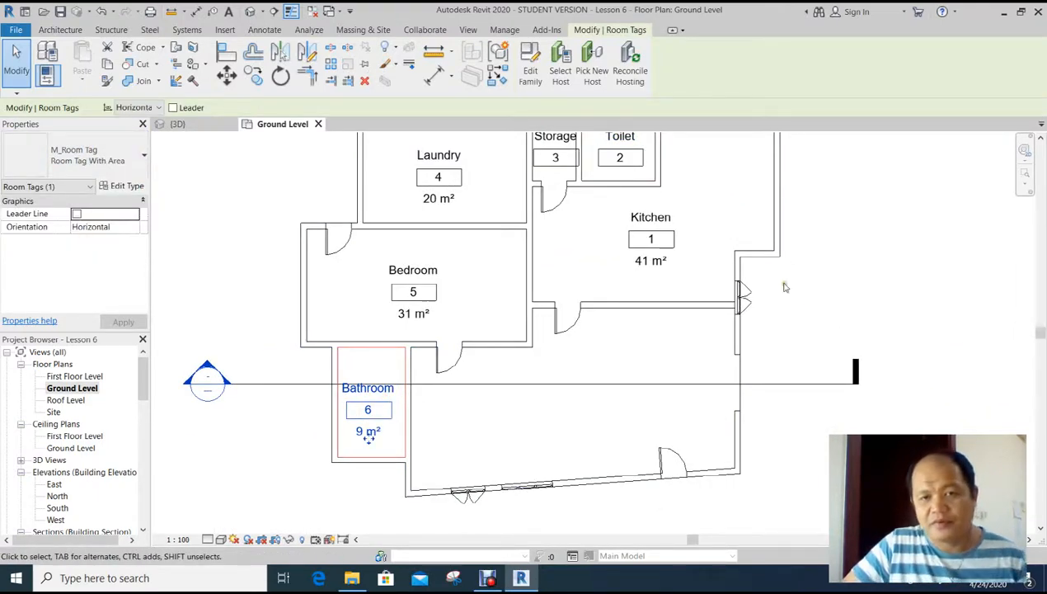
middle_drag(785, 287, 759, 296)
click(748, 292)
- Draw a vertical room separation line from the outer corner below the bedroom down to the slanted front wall, dividing the large open area
scroll(583, 395, up, 2)
middle_drag(584, 396, 550, 299)
scroll(736, 323, up, 1)
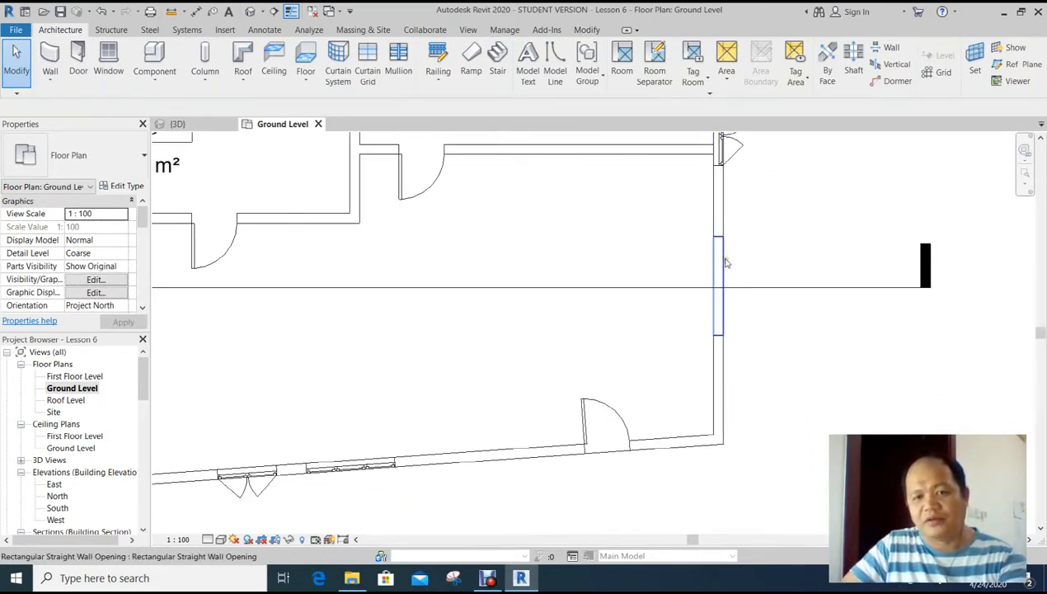
middle_drag(775, 264, 850, 243)
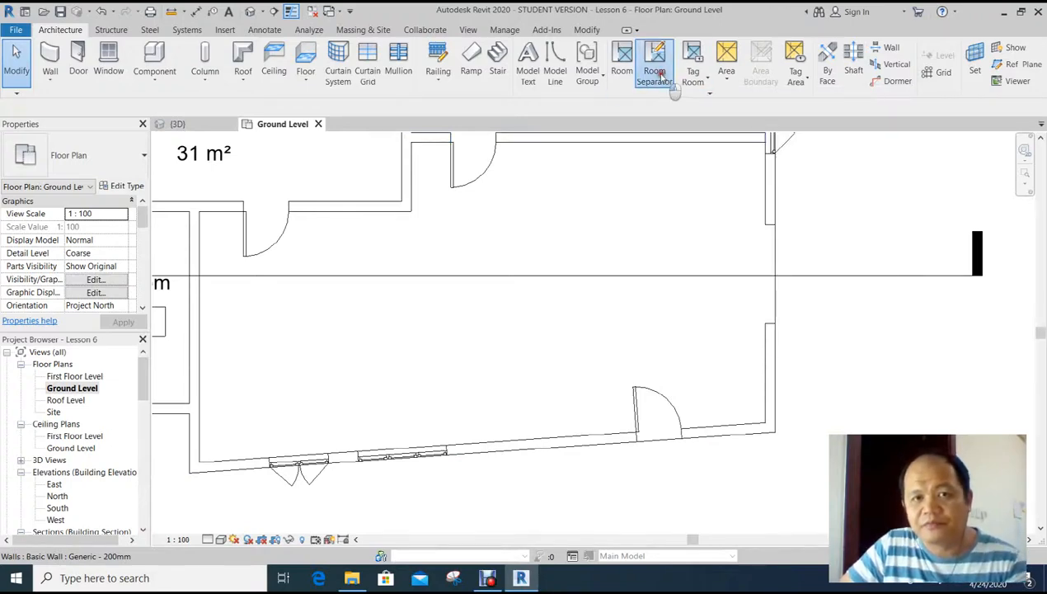
click(660, 74)
middle_drag(592, 228, 629, 243)
scroll(509, 239, down, 1)
middle_drag(538, 243, 509, 243)
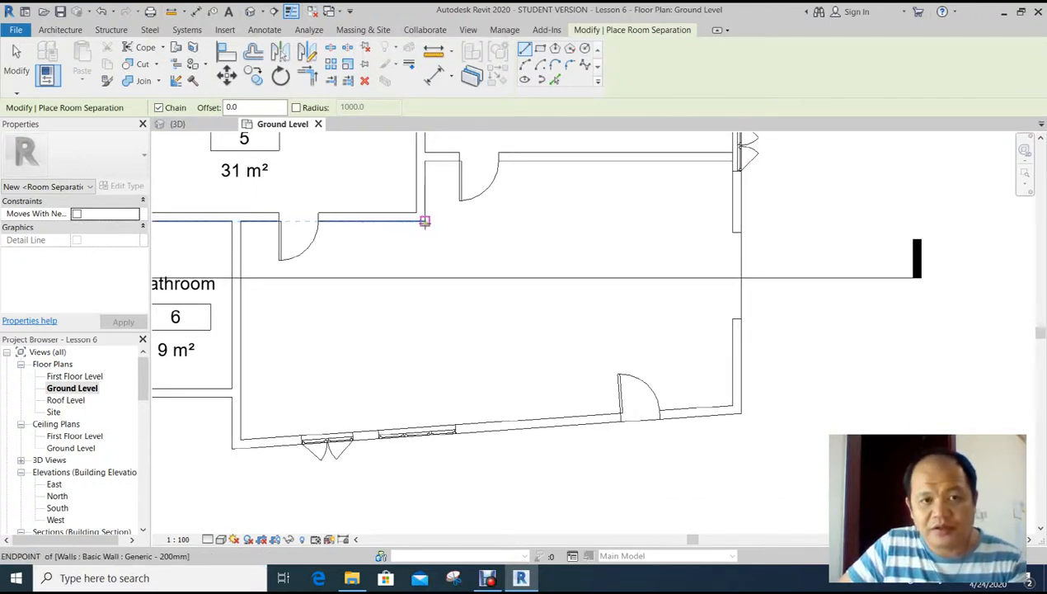
click(424, 221)
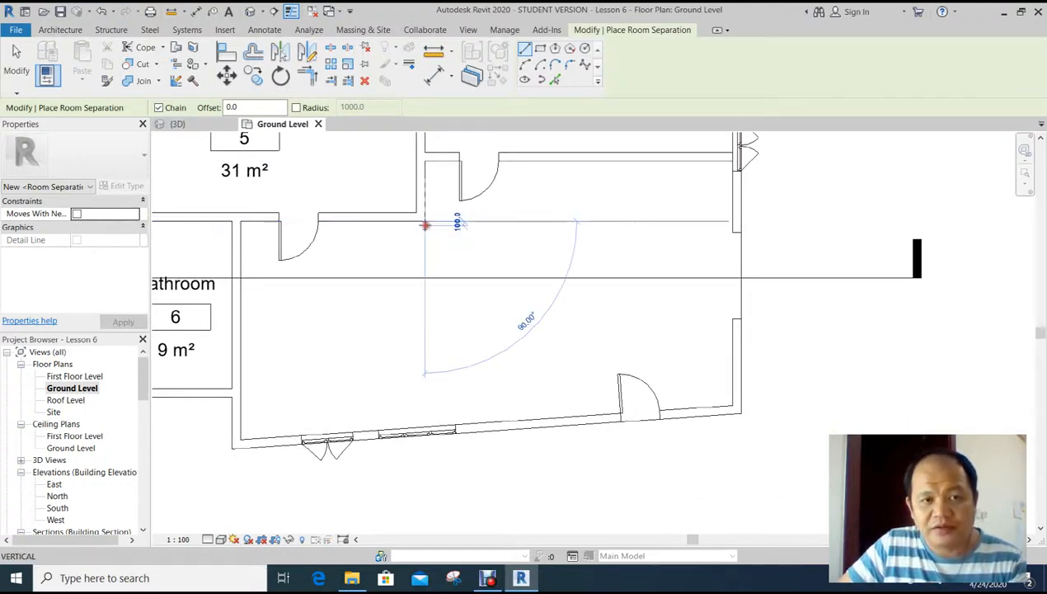
scroll(425, 429, up, 2)
click(424, 429)
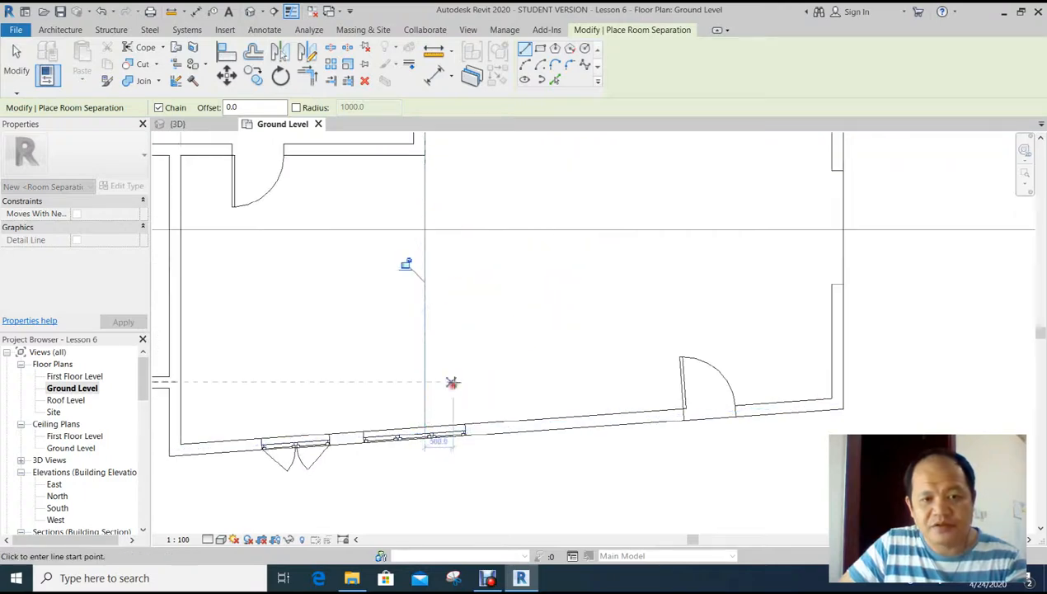
scroll(498, 334, down, 3)
middle_drag(497, 334, 476, 364)
key(Escape)
key(Escape)
scroll(483, 380, down, 1)
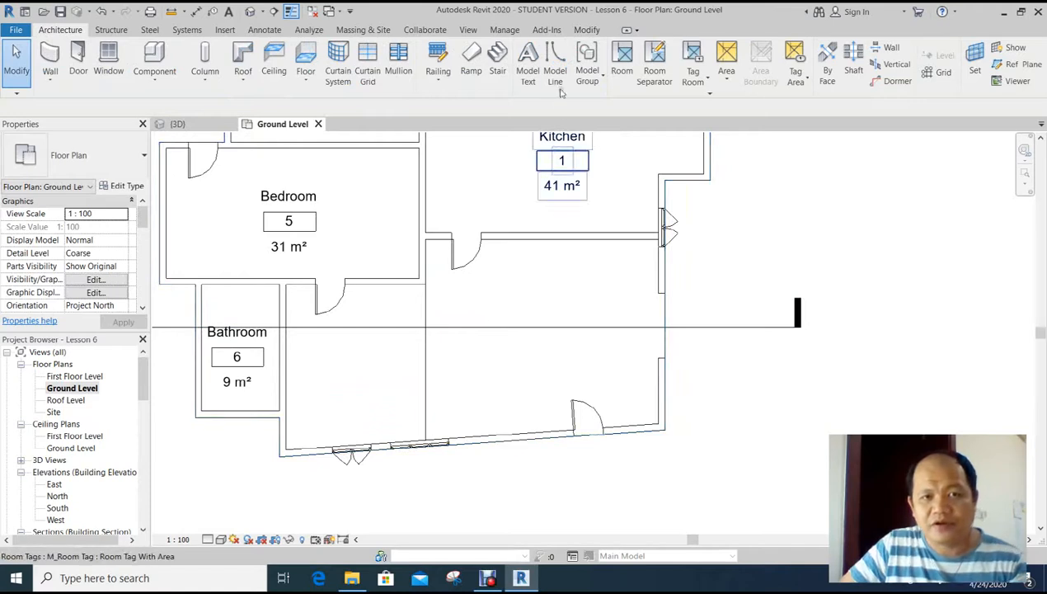
- Place a tagged room in the area between the bathroom and the new separation line
click(621, 73)
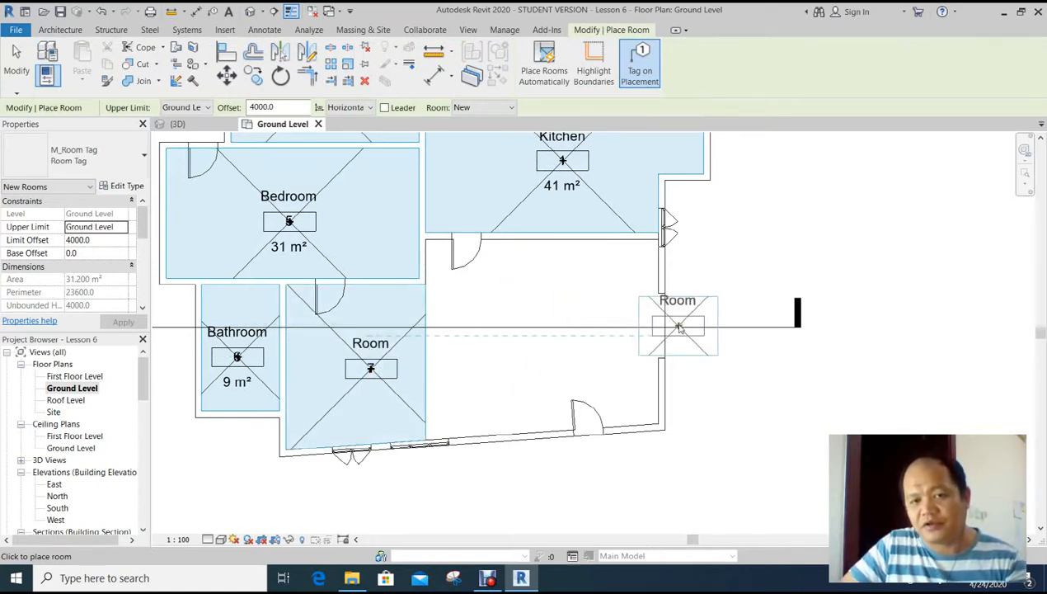
middle_drag(582, 346, 554, 348)
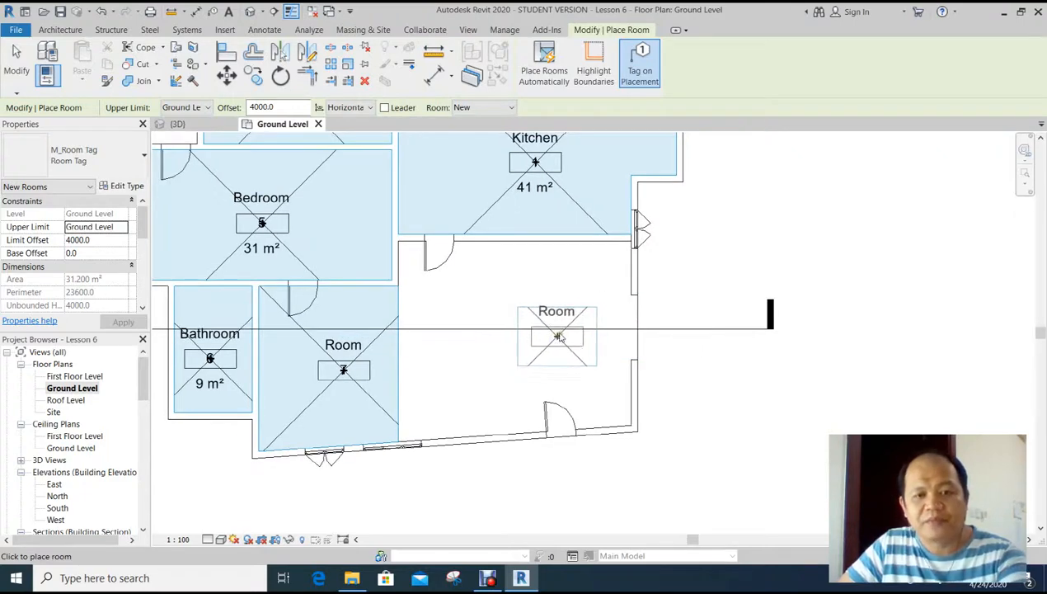
key(Escape)
key(Escape)
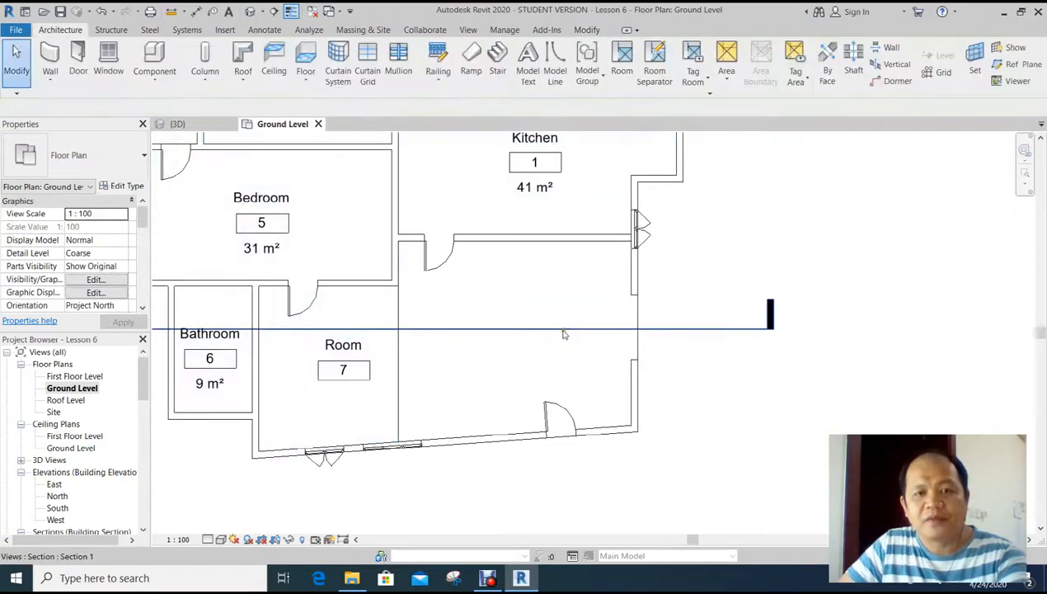
- Draw a room separation line across the opening in the east exterior wall, along its outer face, to close off the area below the kitchen
click(655, 72)
scroll(643, 301, up, 4)
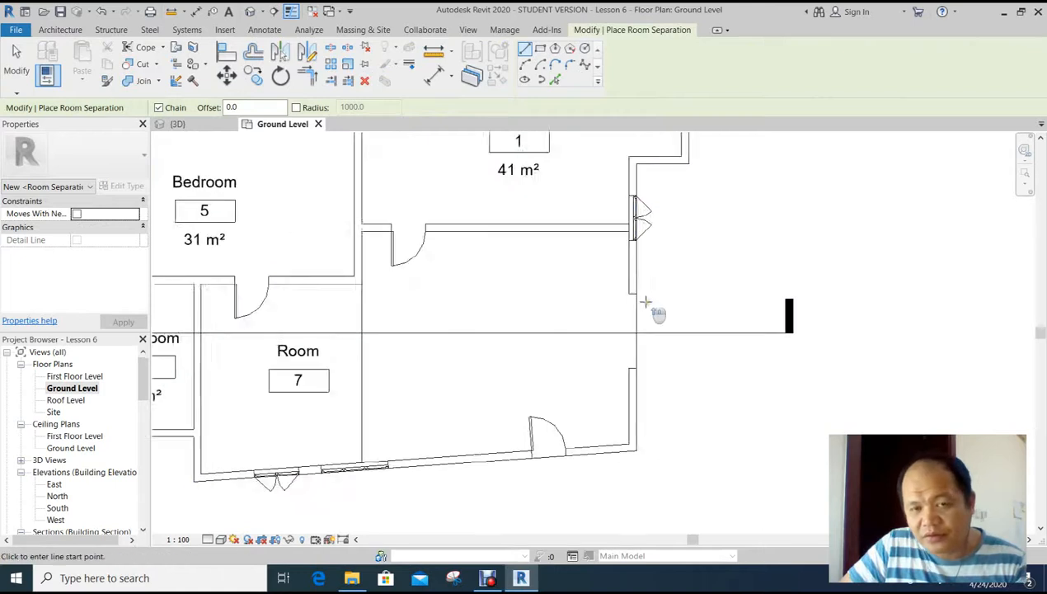
click(625, 284)
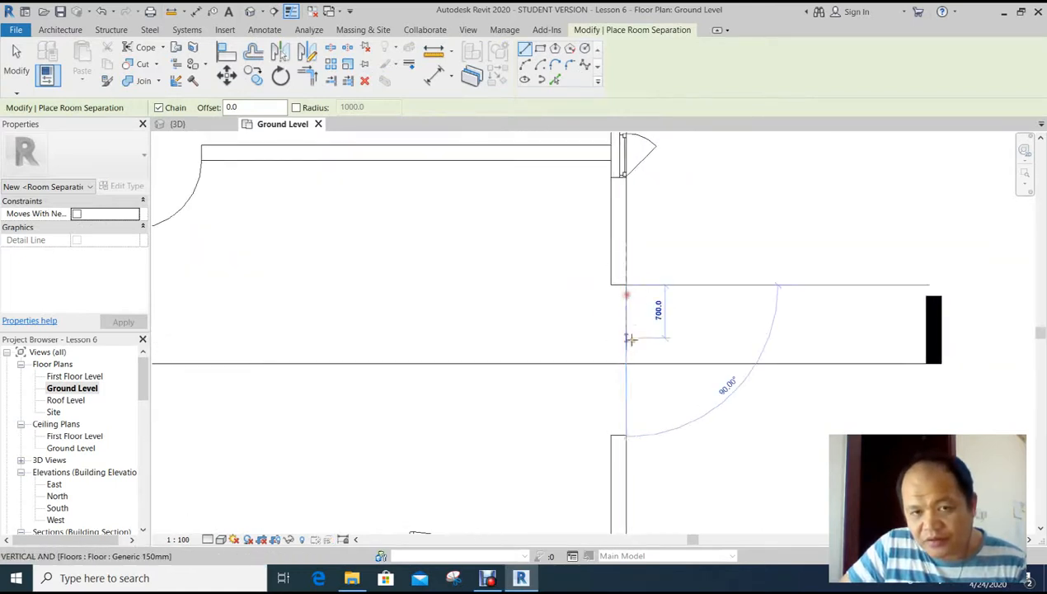
click(627, 433)
scroll(651, 408, down, 2)
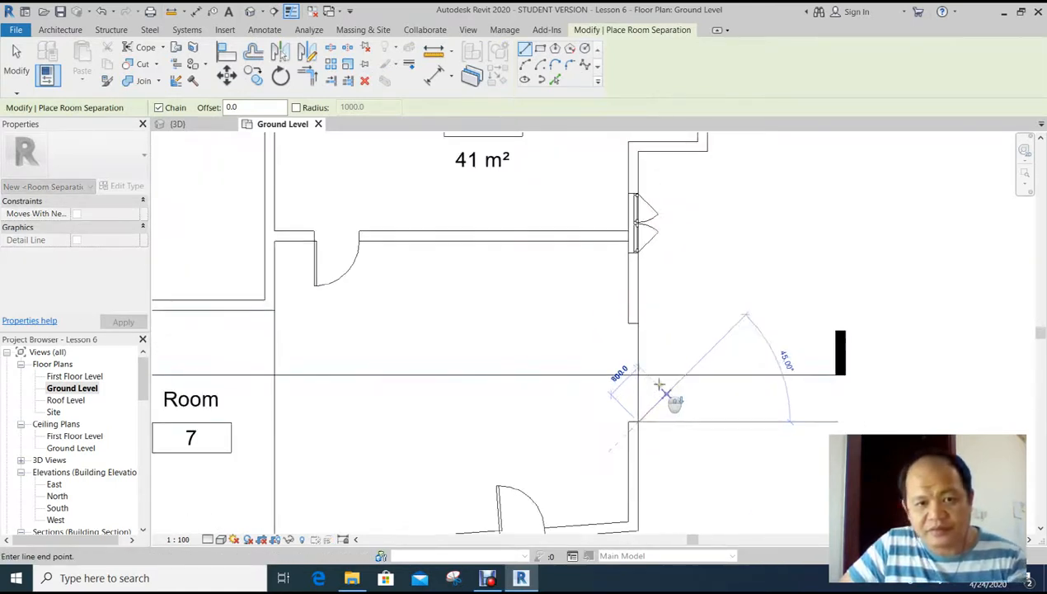
key(Escape)
middle_drag(683, 278, 691, 277)
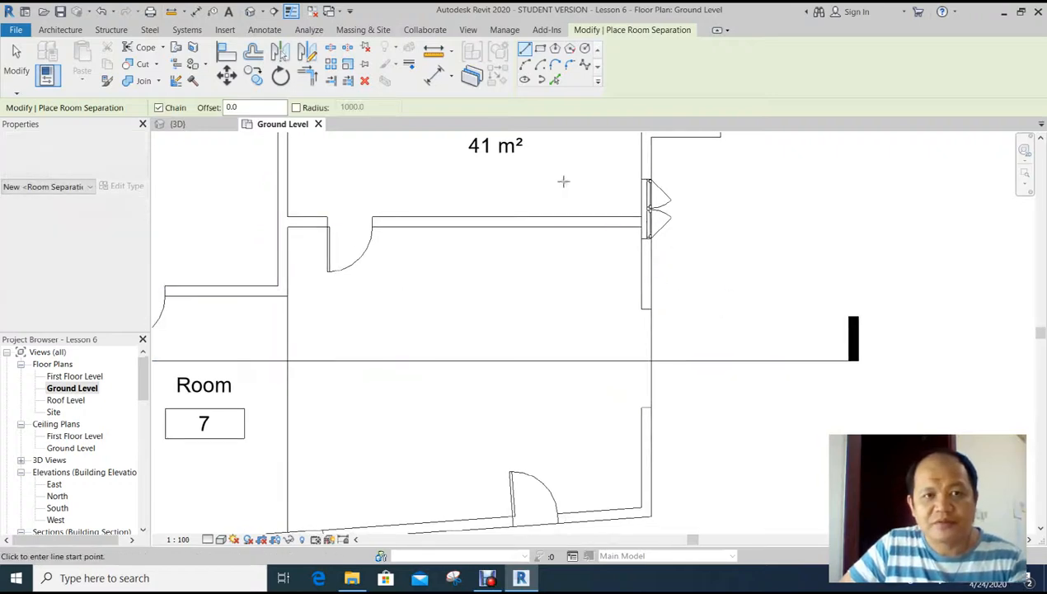
- Place a tagged room in the large area below the kitchen, enclosed by the two separation lines
click(60, 29)
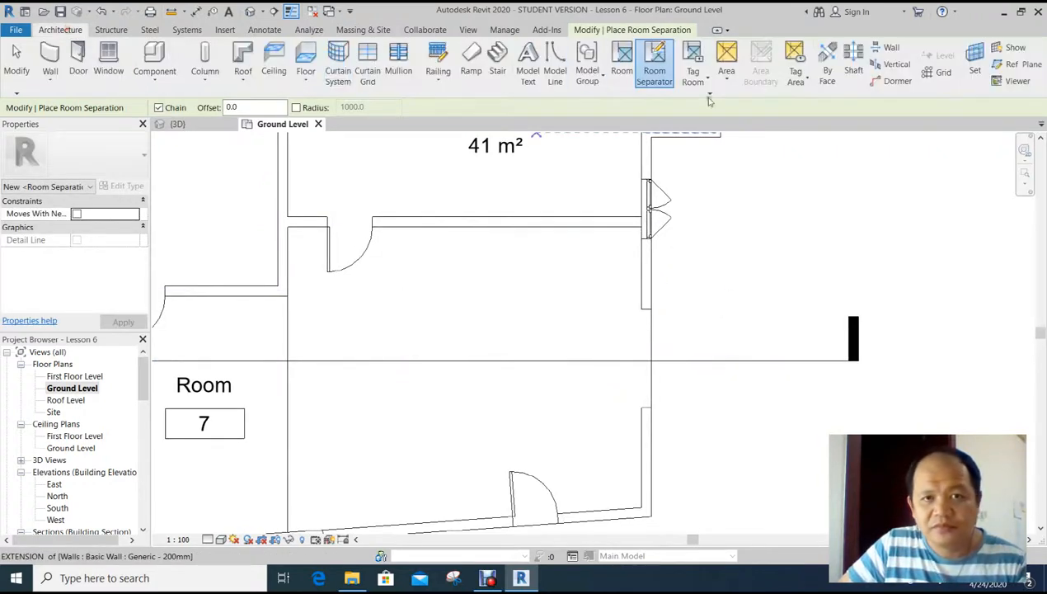
click(617, 62)
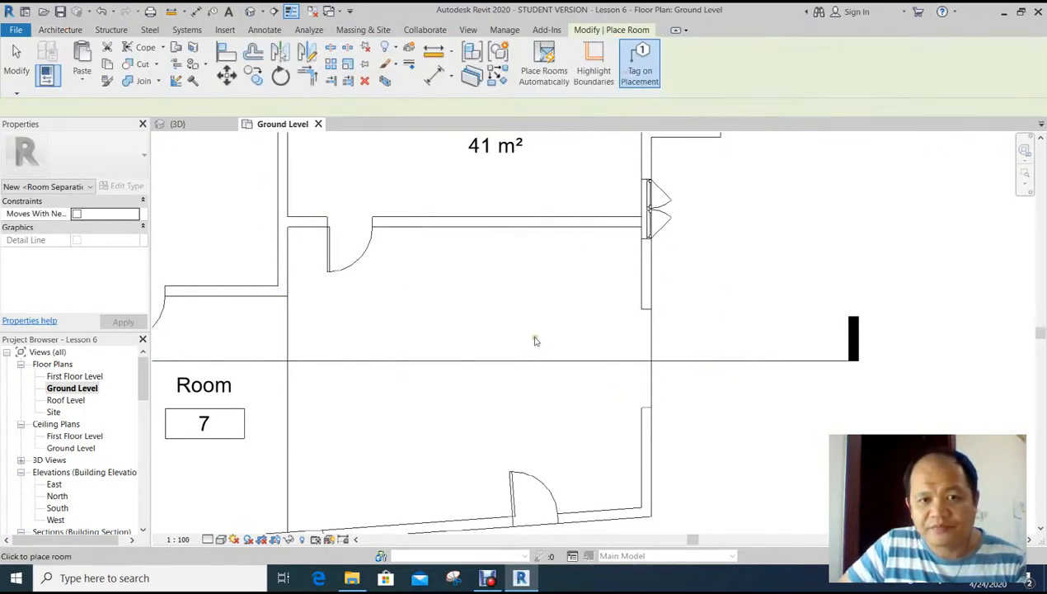
scroll(536, 377, down, 2)
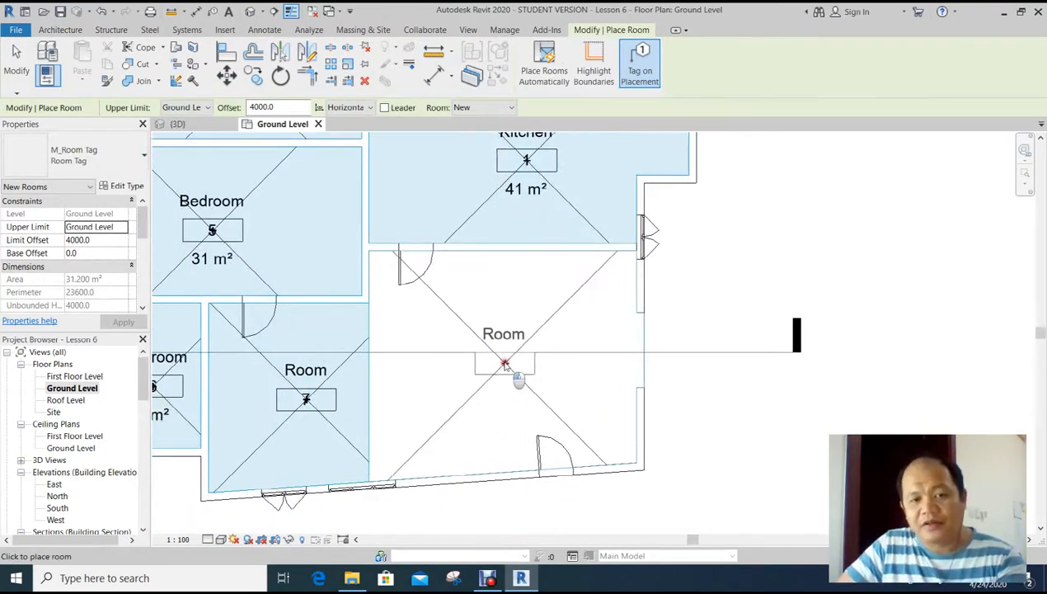
click(566, 330)
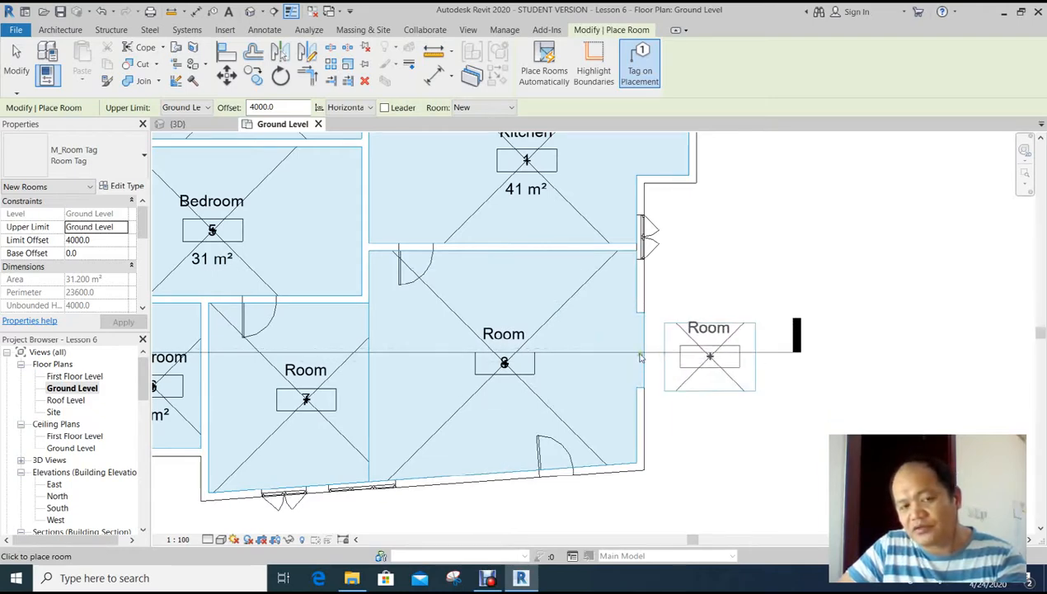
key(Escape)
key(Escape)
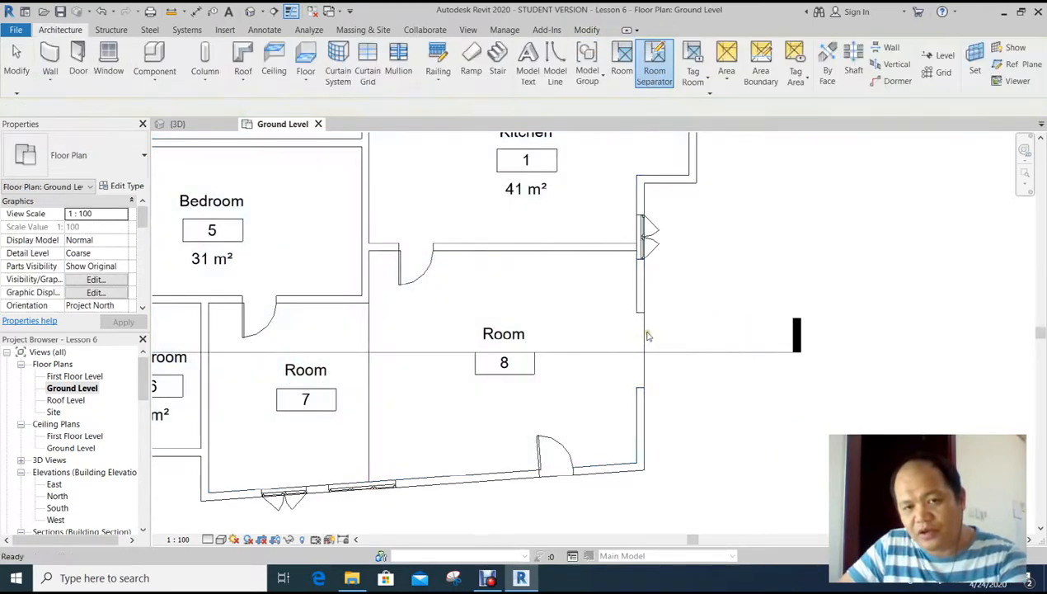
- Rename room 8, the large room below the kitchen, as Living Area through its room tag
scroll(652, 332, up, 3)
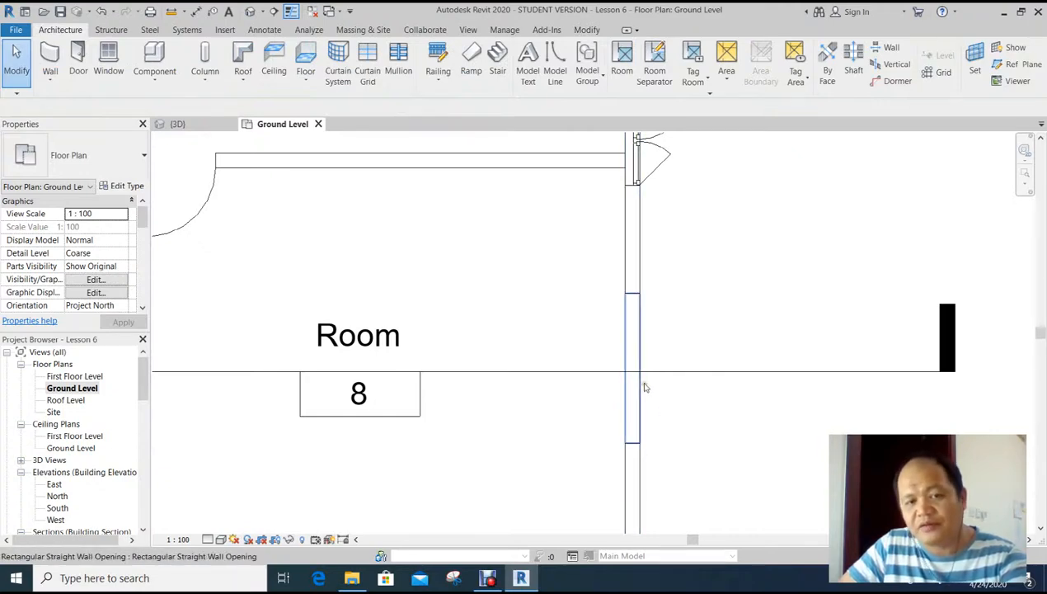
scroll(652, 413, down, 4)
scroll(676, 371, down, 2)
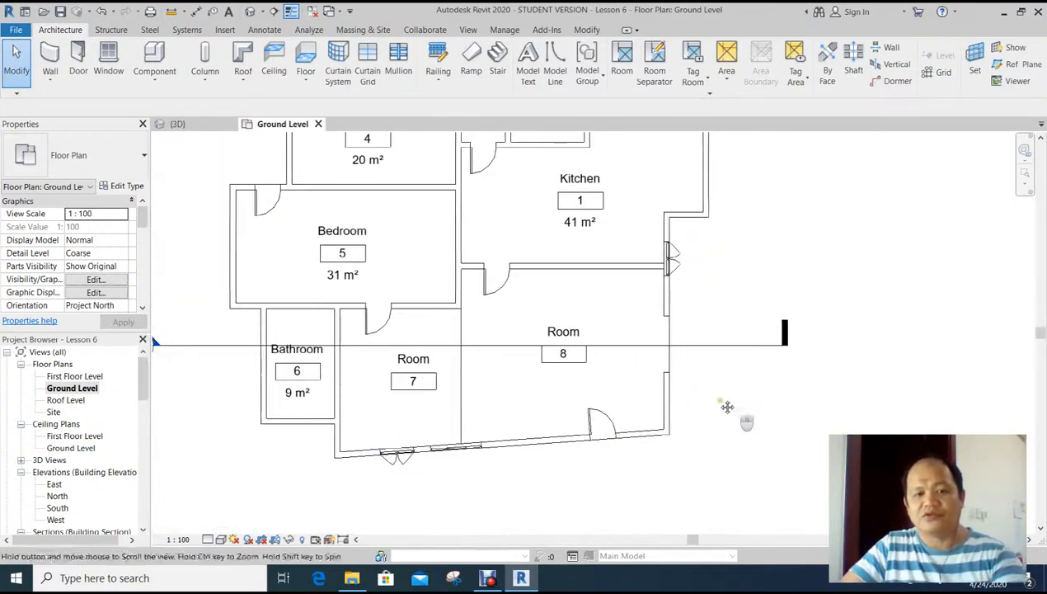
scroll(556, 375, up, 3)
click(554, 336)
click(554, 301)
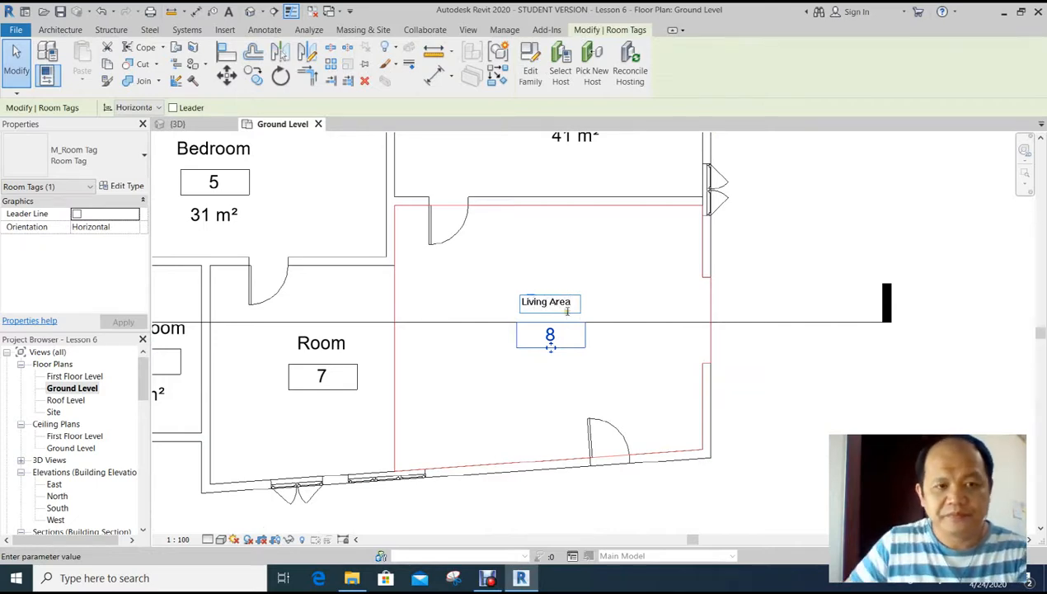
key(Return)
- Rename room 7, between the bathroom and the living area, as Dining Area through its room tag
scroll(812, 372, down, 2)
middle_drag(802, 374, 788, 419)
scroll(469, 388, up, 2)
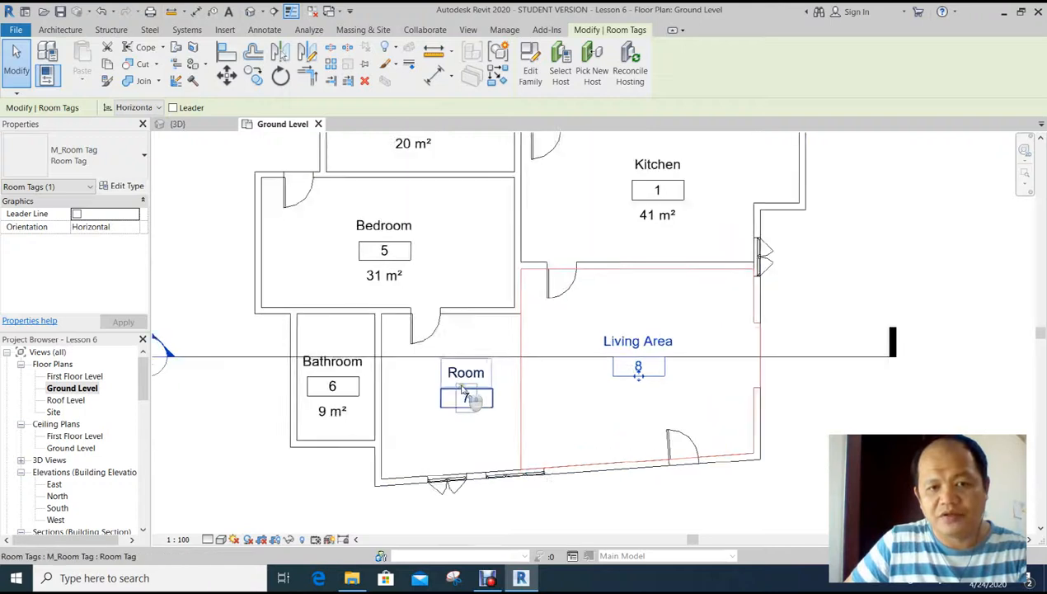
click(485, 379)
click(474, 369)
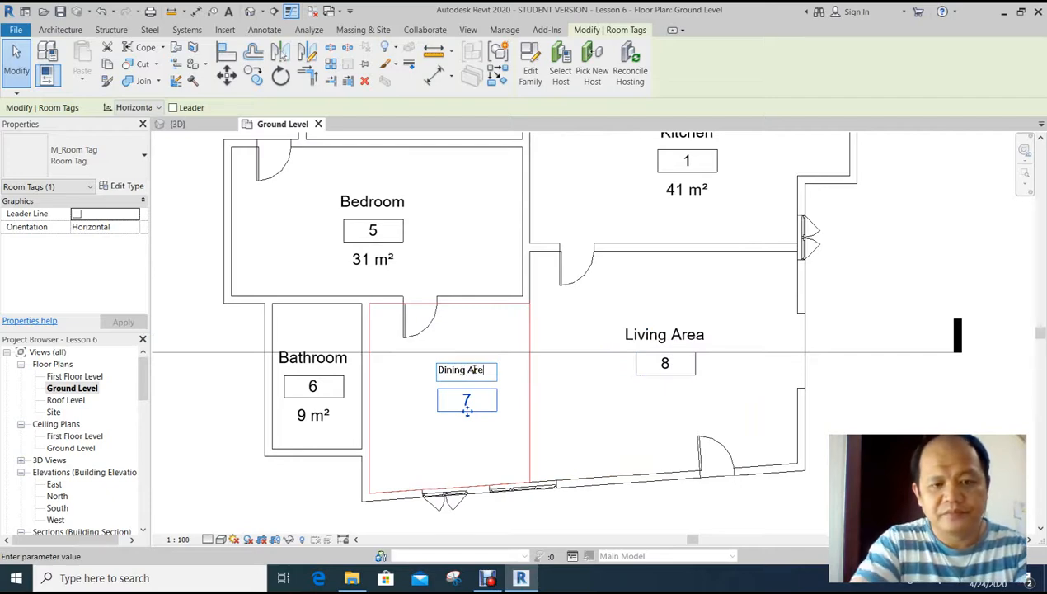
click(715, 501)
scroll(767, 437, down, 2)
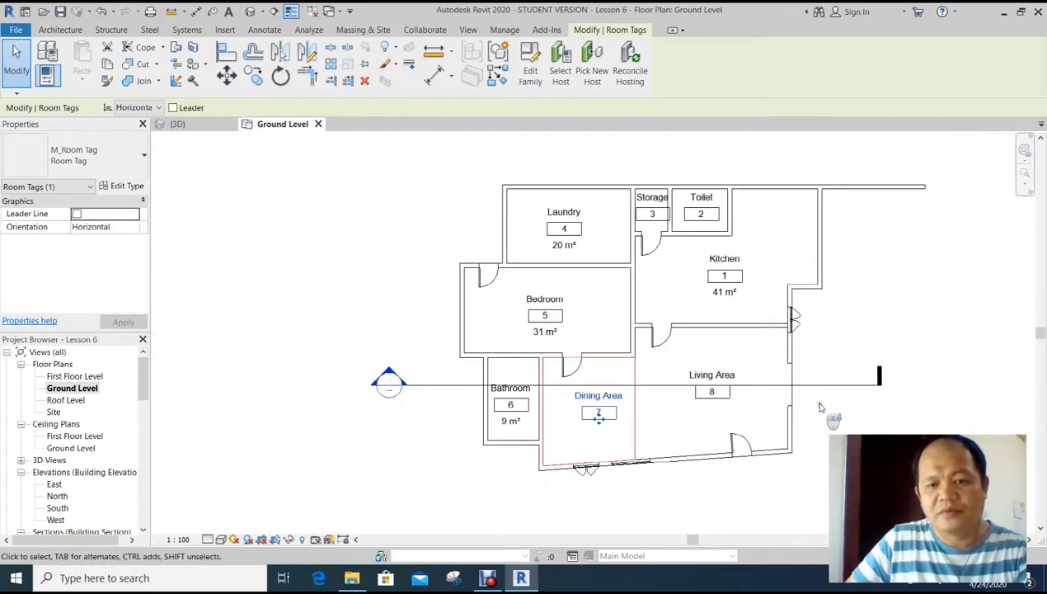
middle_drag(821, 402, 727, 432)
click(790, 420)
- Open the First Floor Level floor plan and bring the whole house layout into view
middle_drag(759, 333, 721, 322)
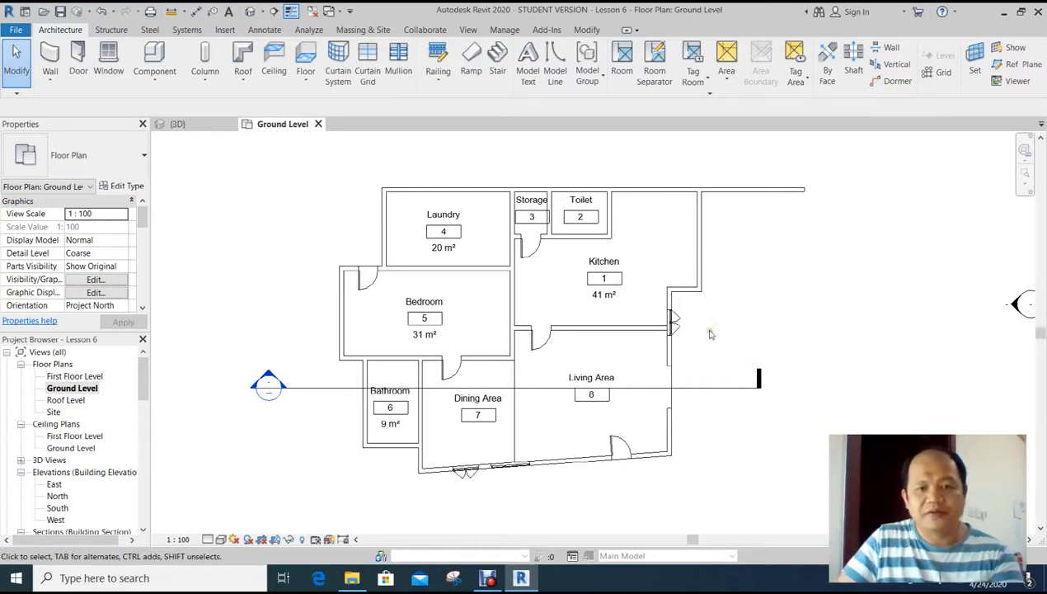
scroll(711, 334, up, 2)
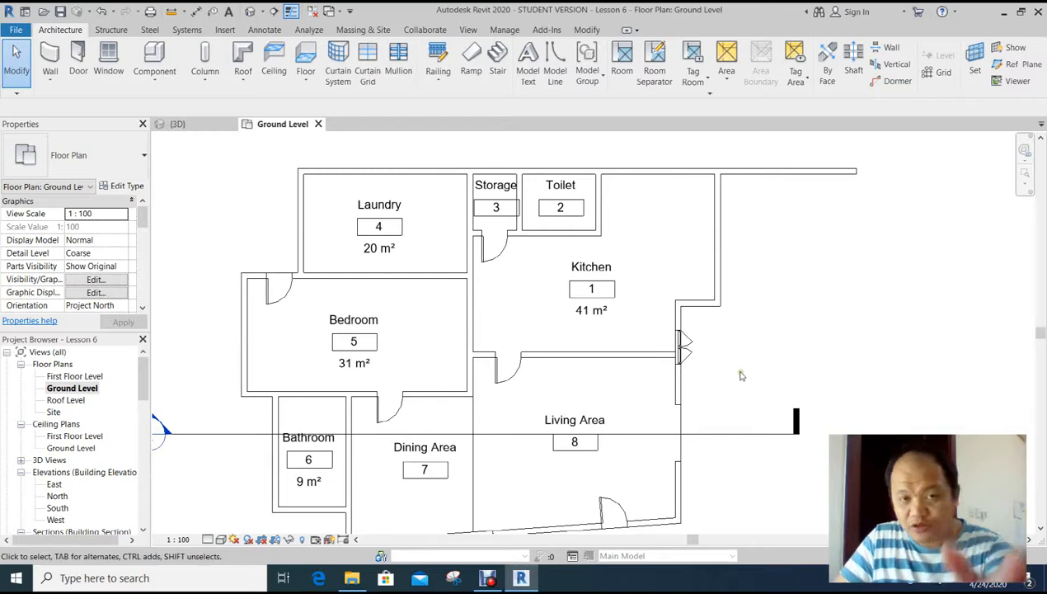
middle_drag(741, 382, 729, 364)
scroll(783, 361, down, 1)
scroll(762, 393, up, 2)
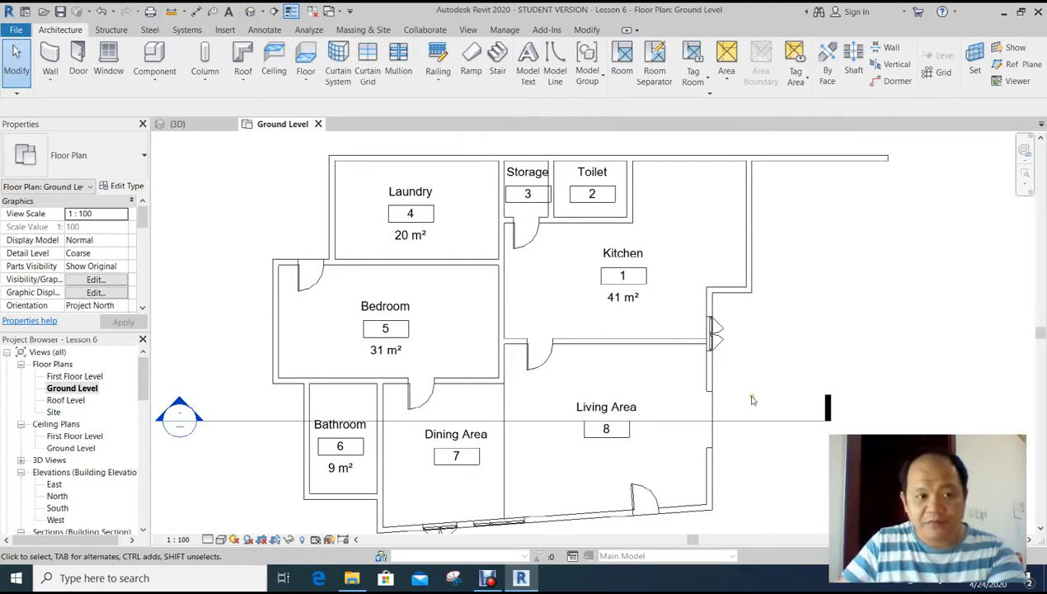
double_click(73, 376)
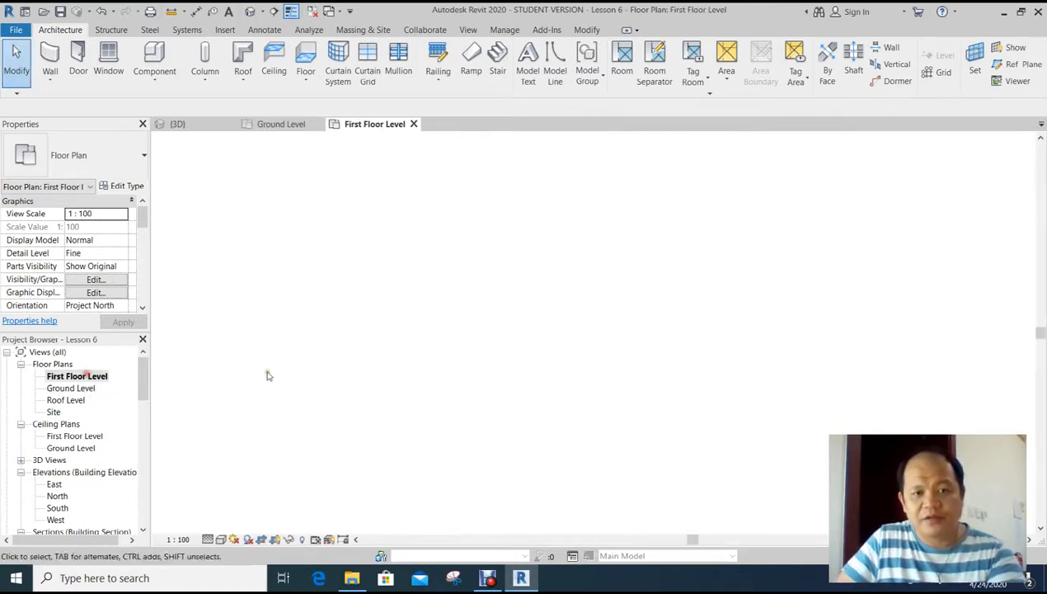
middle_drag(628, 372, 615, 335)
scroll(882, 338, down, 1)
middle_drag(885, 341, 871, 352)
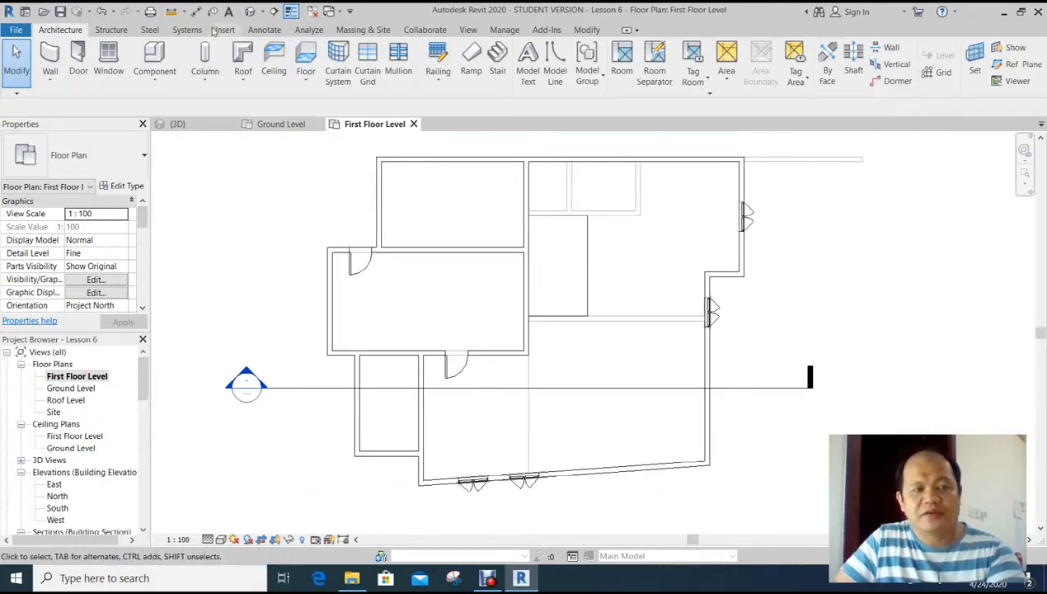
- Place tagged rooms automatically in all enclosed areas of the First Floor Level plan
click(622, 62)
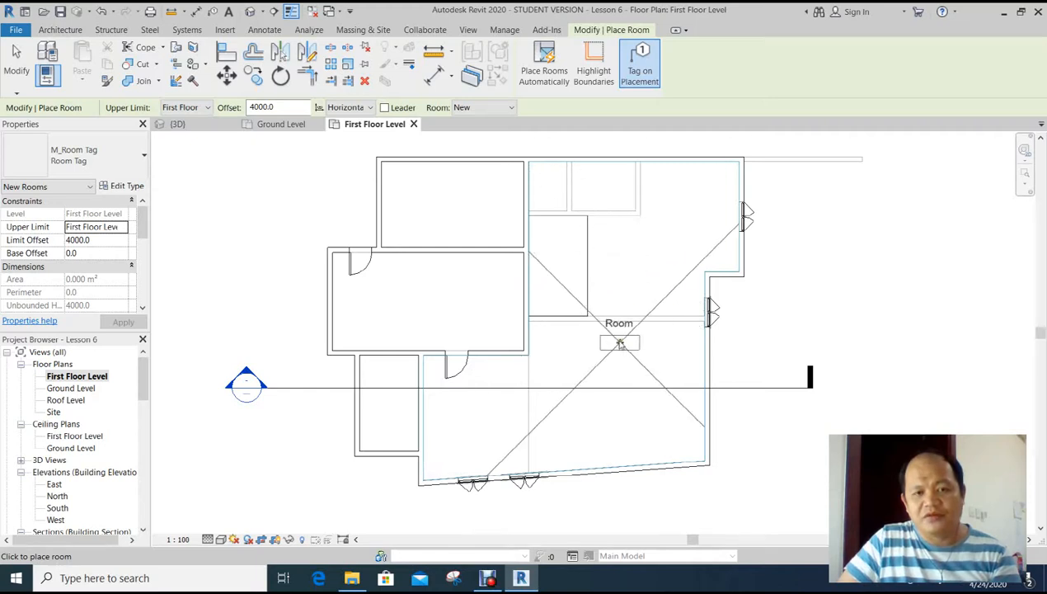
middle_drag(628, 327, 643, 317)
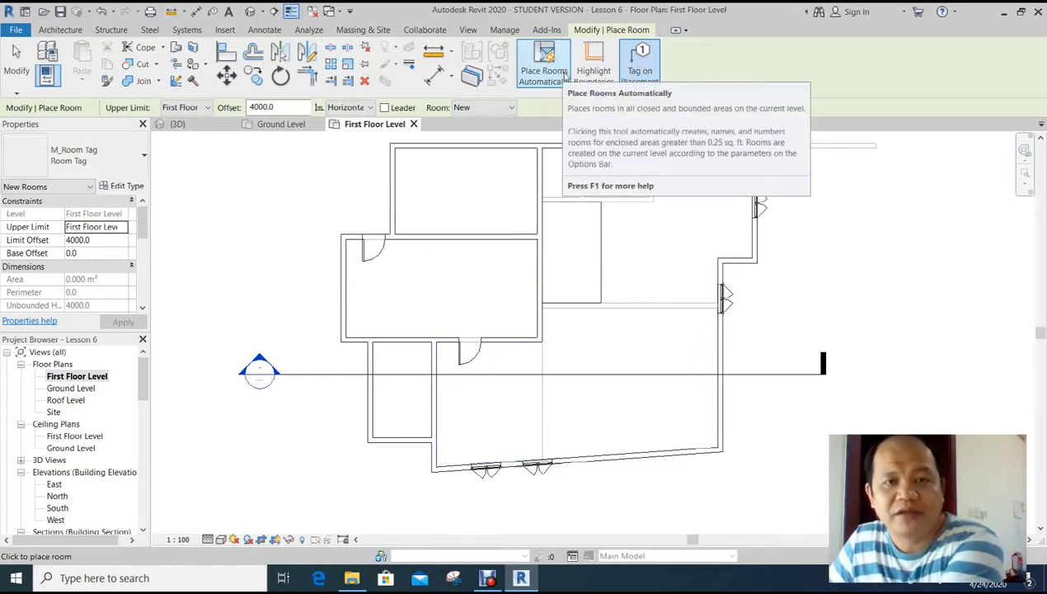
middle_drag(619, 247, 592, 293)
click(534, 80)
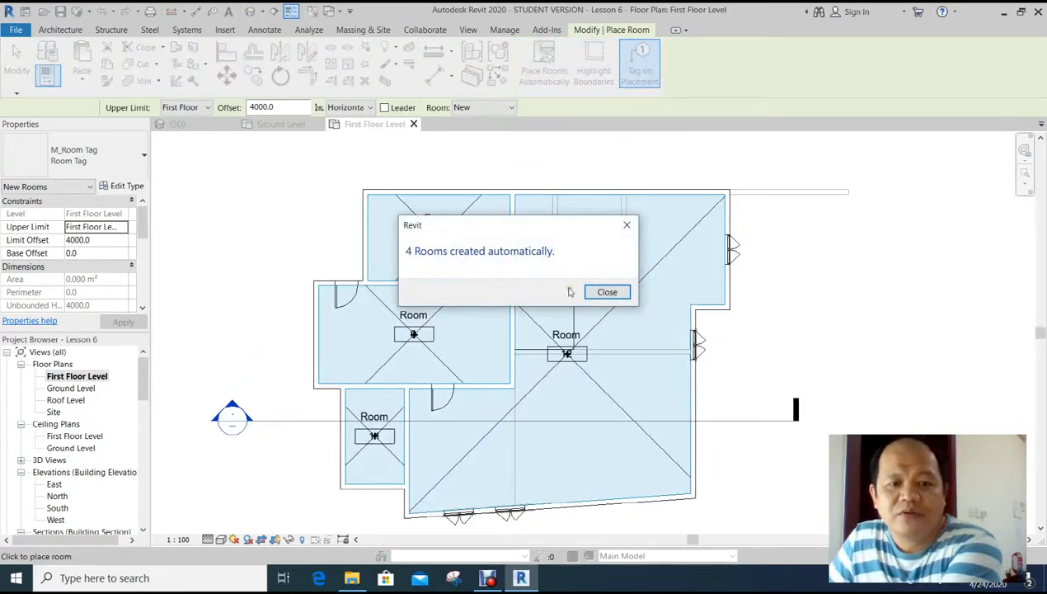
click(607, 292)
key(Escape)
middle_drag(801, 346, 794, 336)
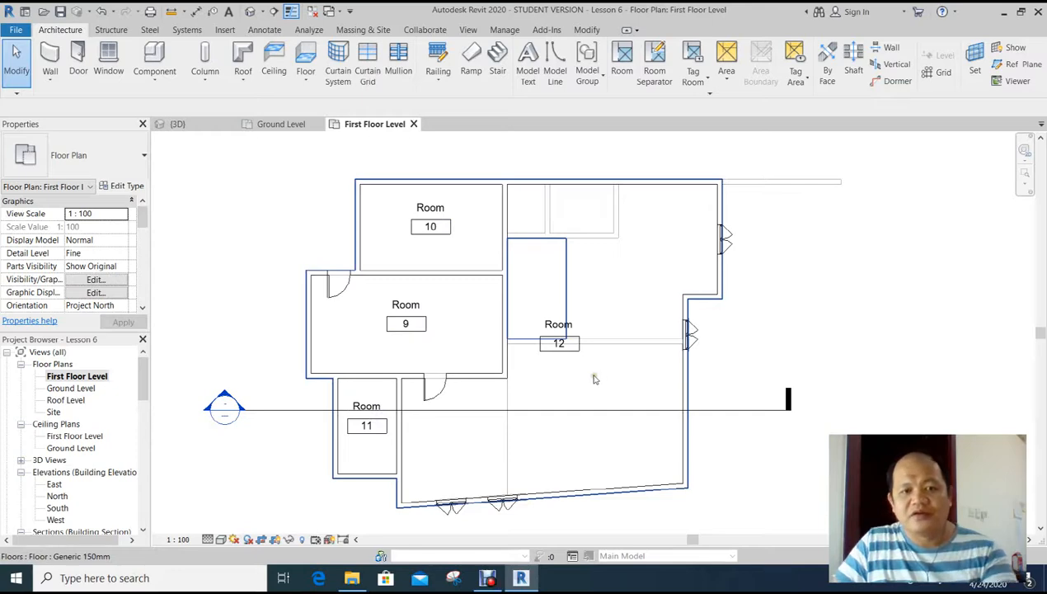
- Rename room 10, in the upper-left corner of the first floor, as Boys Bedroom
scroll(426, 216, up, 5)
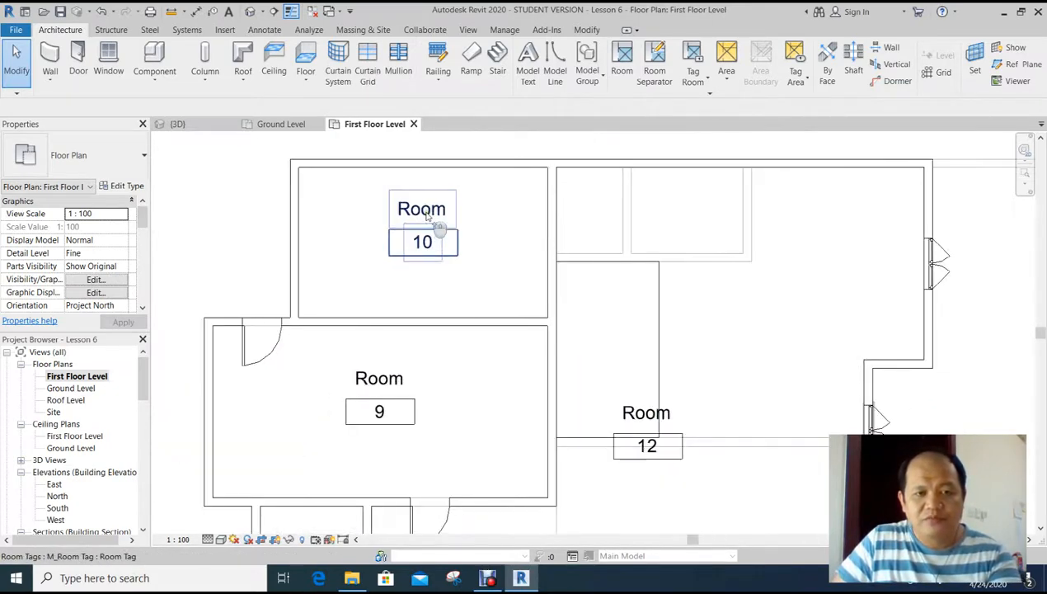
click(427, 216)
click(427, 214)
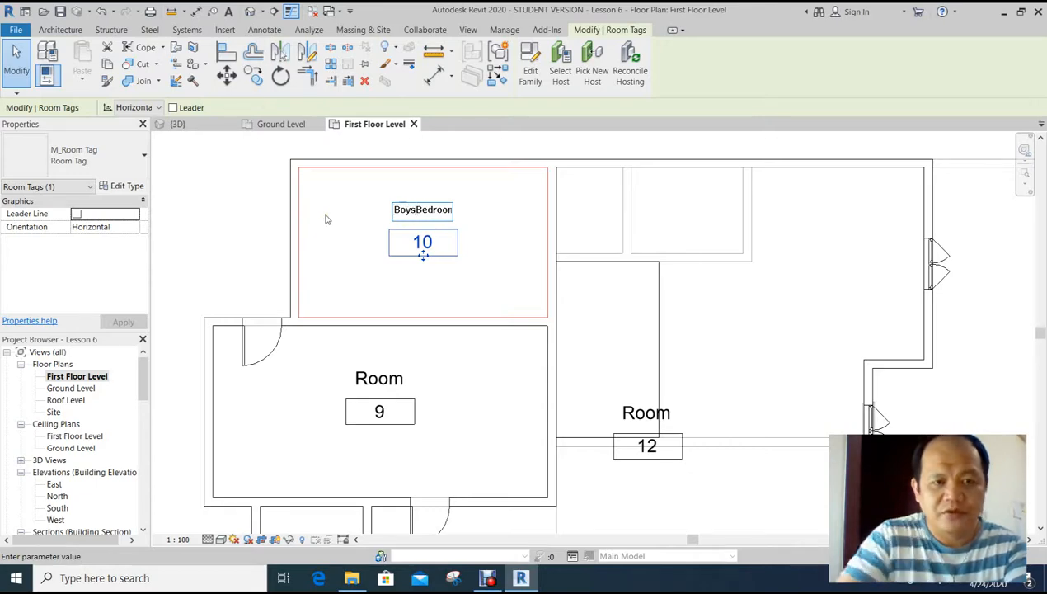
click(196, 215)
scroll(451, 205, down, 3)
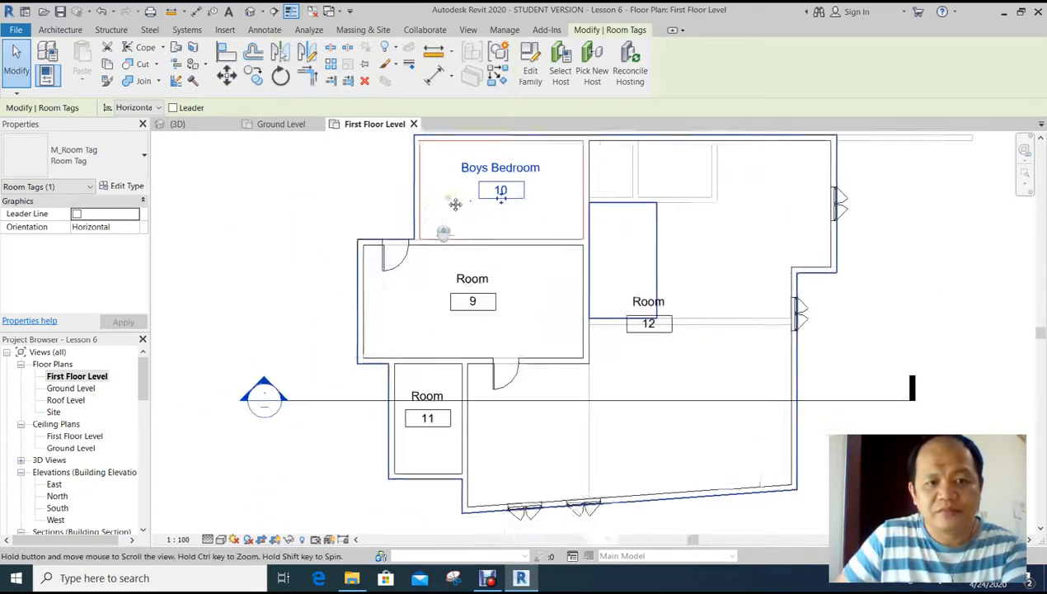
- Rename room 9, directly below the boys bedroom, as Girls Bedroom
scroll(491, 305, up, 2)
click(488, 283)
click(488, 280)
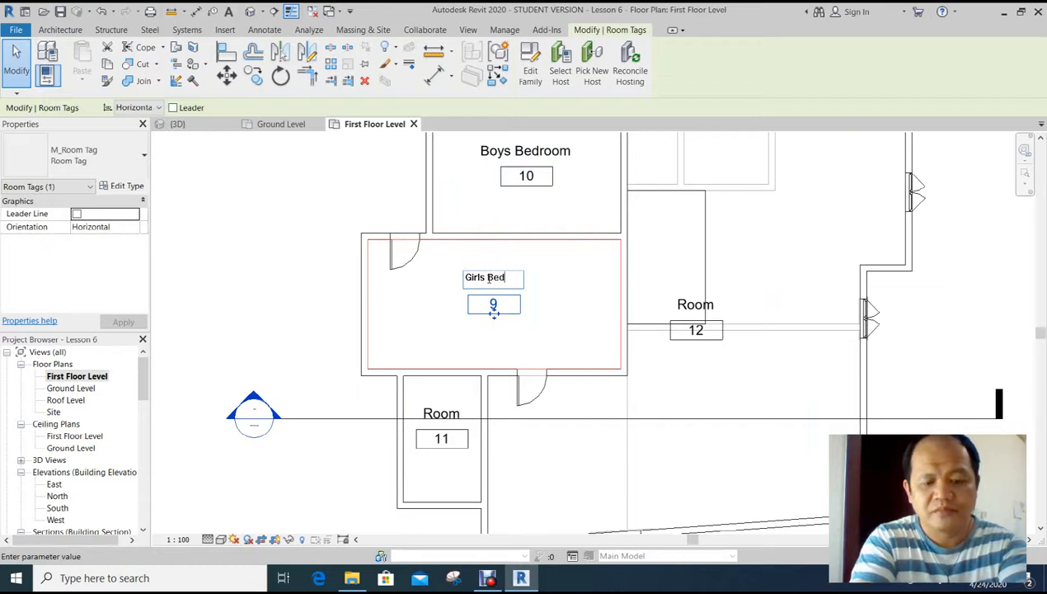
click(337, 342)
scroll(312, 333, down, 2)
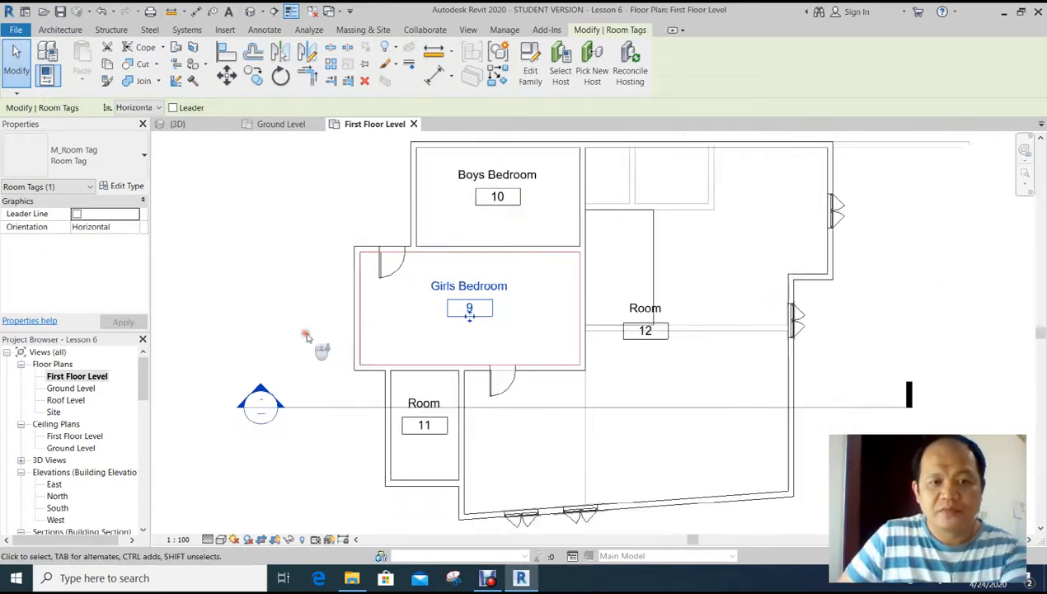
- Rename room 11, the small room below the girls bedroom, as Bathroom and deselect its tag
middle_drag(312, 334, 318, 289)
click(416, 353)
click(416, 353)
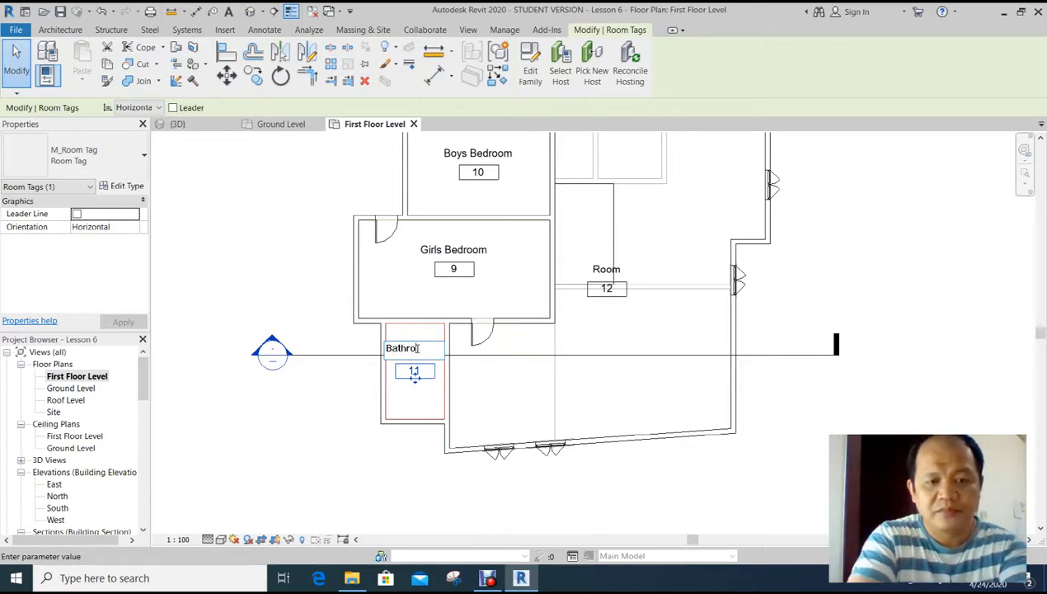
click(315, 422)
scroll(324, 407, down, 4)
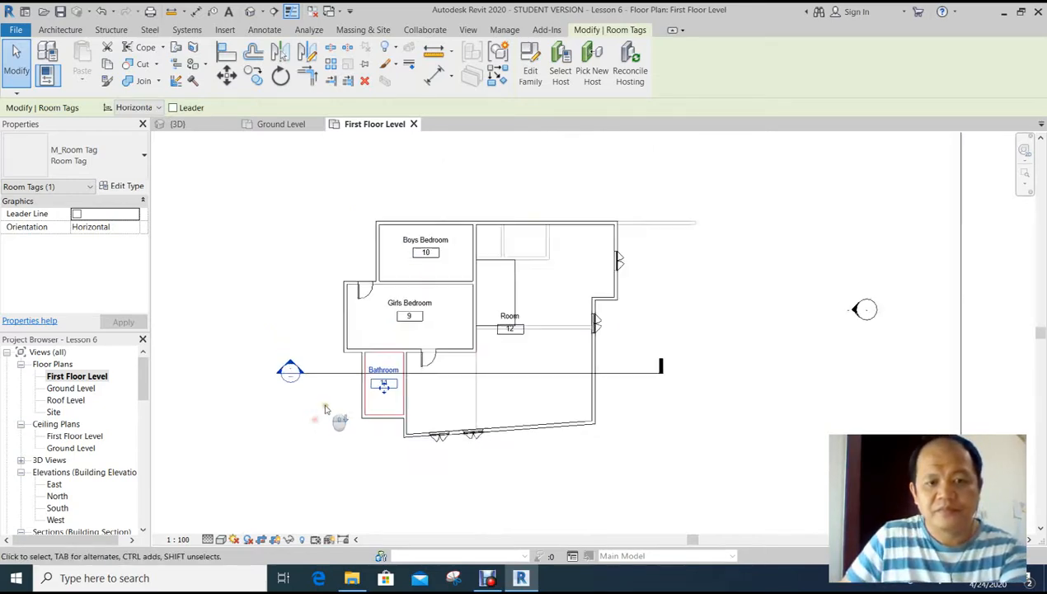
scroll(399, 390, up, 1)
scroll(492, 356, up, 4)
middle_drag(533, 313, 421, 344)
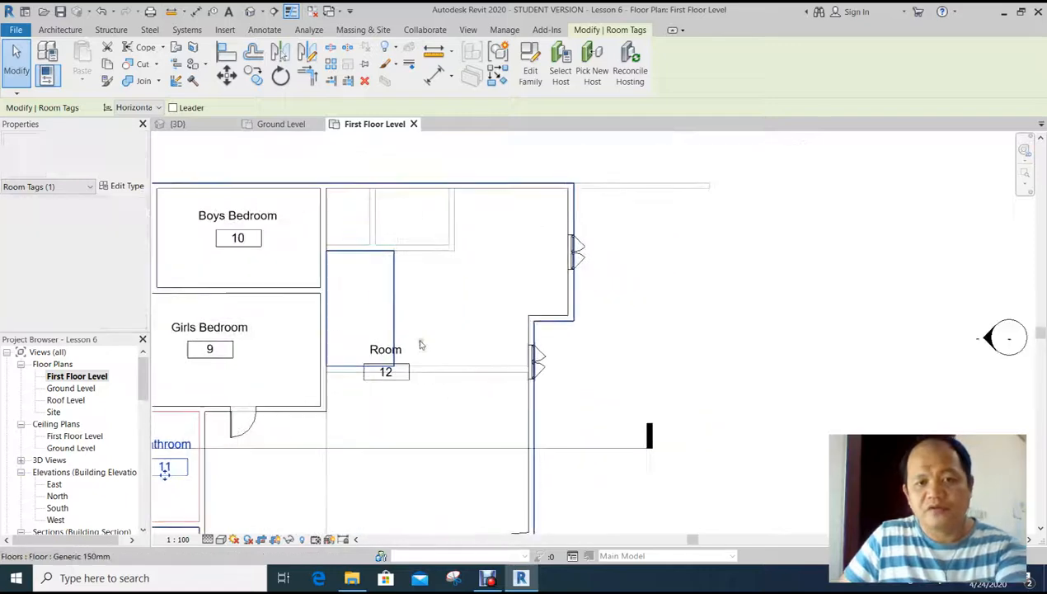
click(618, 323)
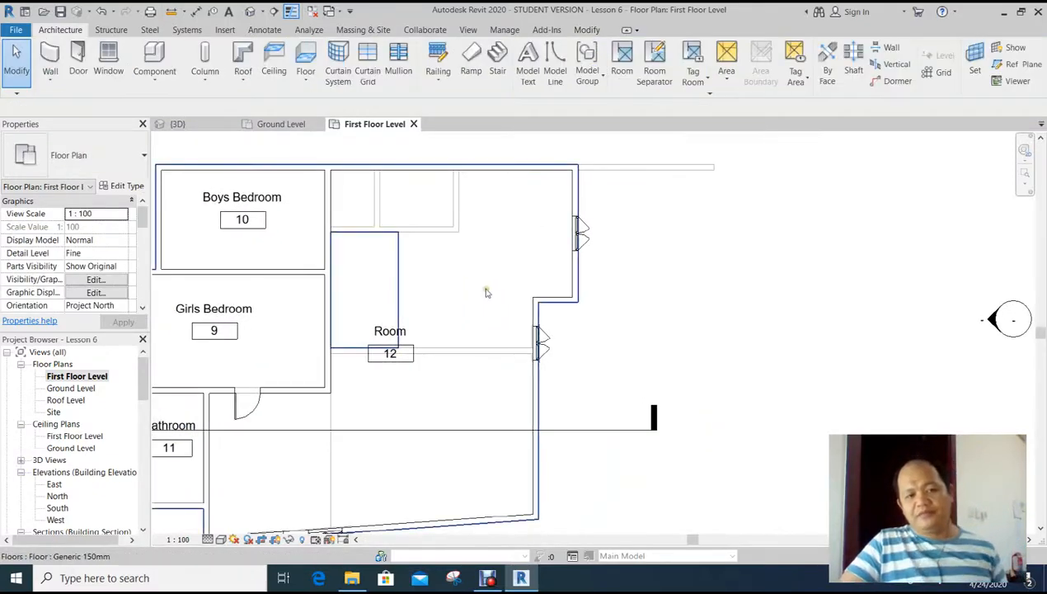
- Draw a rectangular room separation boundary corner to corner along the edges of the floor opening beside the bedrooms, inside room 12
scroll(502, 274, down, 3)
middle_drag(499, 288, 509, 277)
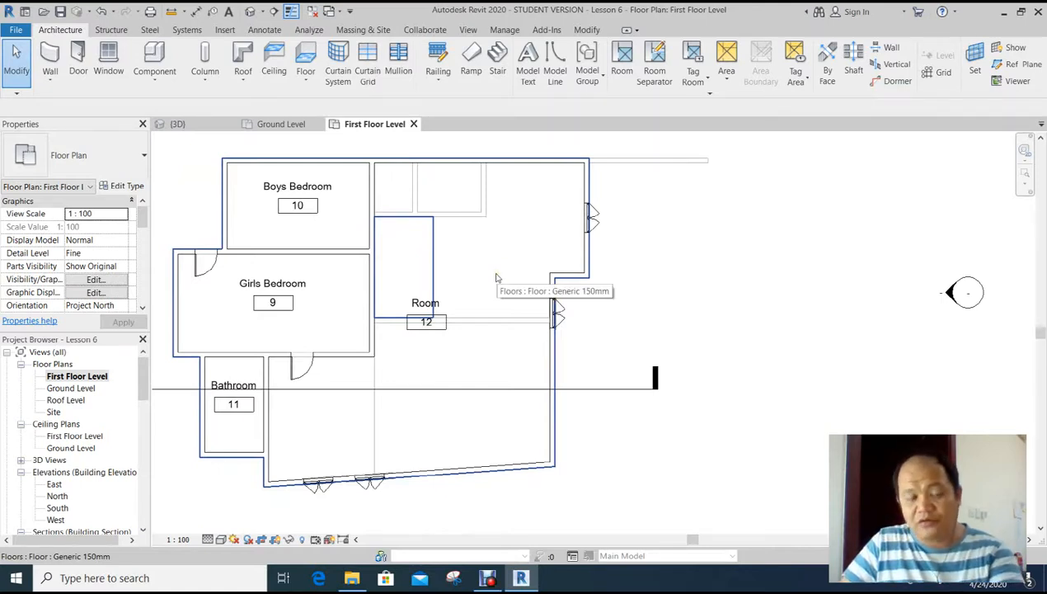
click(654, 66)
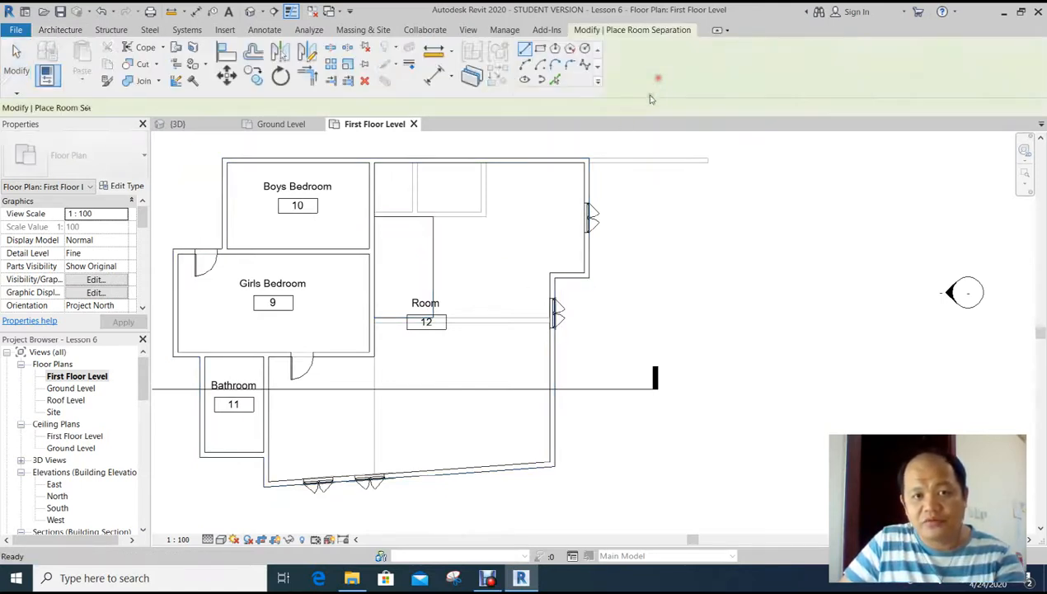
middle_drag(692, 302, 718, 282)
scroll(658, 292, up, 1)
middle_drag(662, 298, 688, 367)
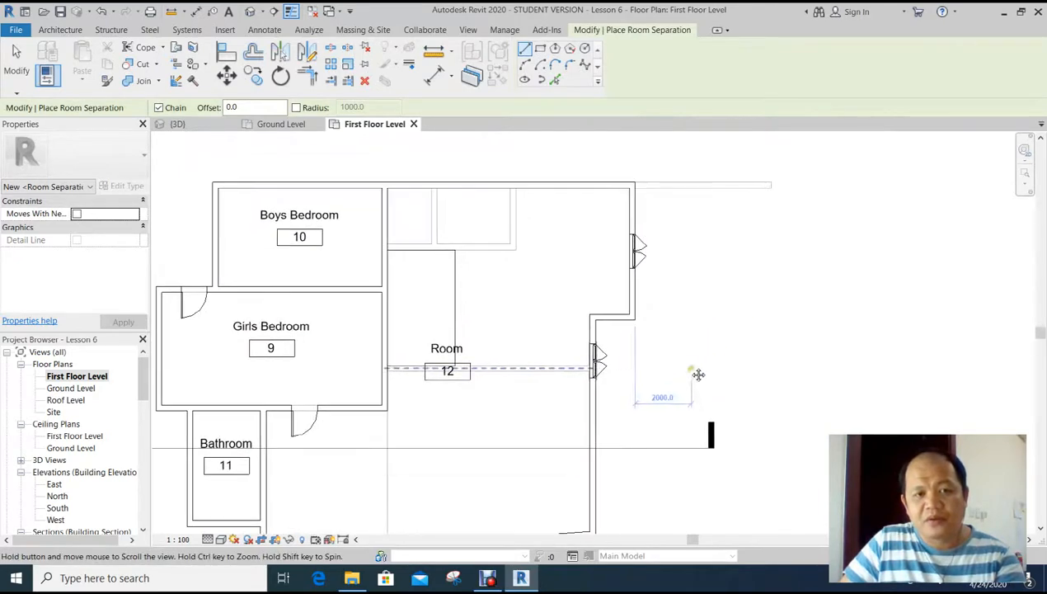
click(540, 50)
scroll(394, 247, up, 3)
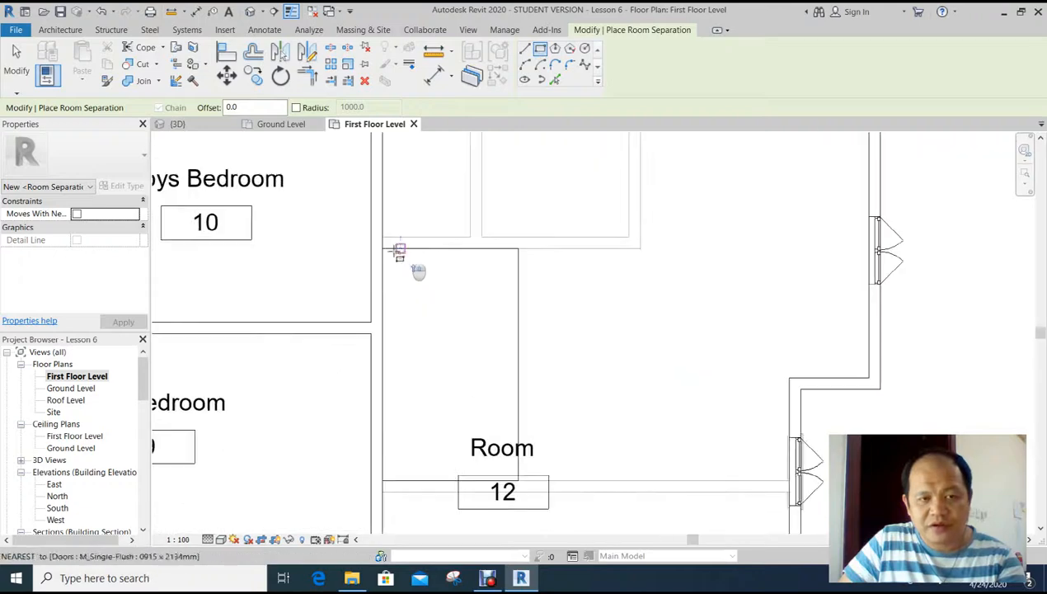
click(379, 248)
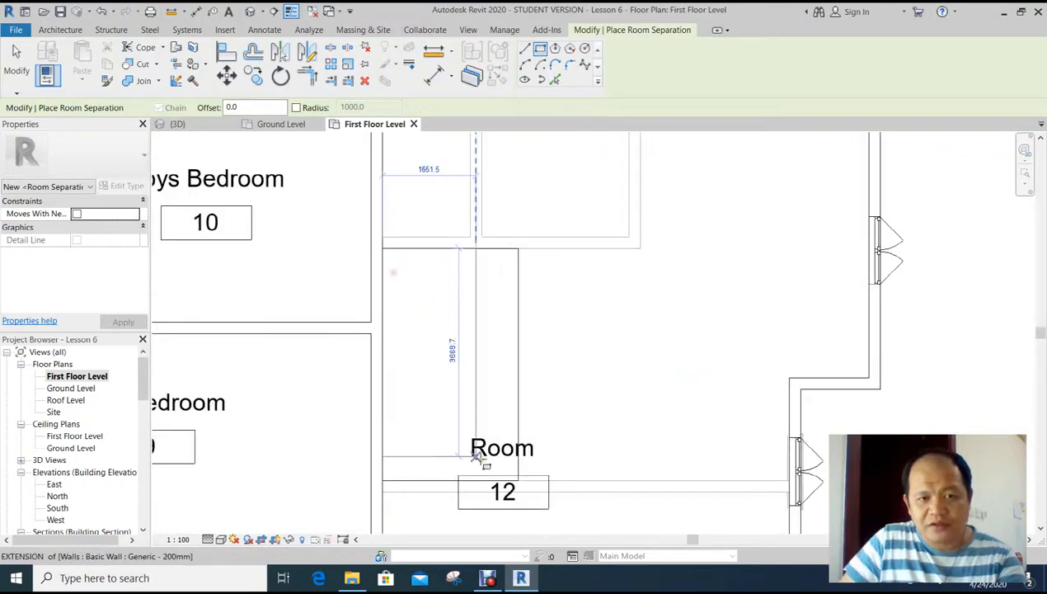
click(518, 481)
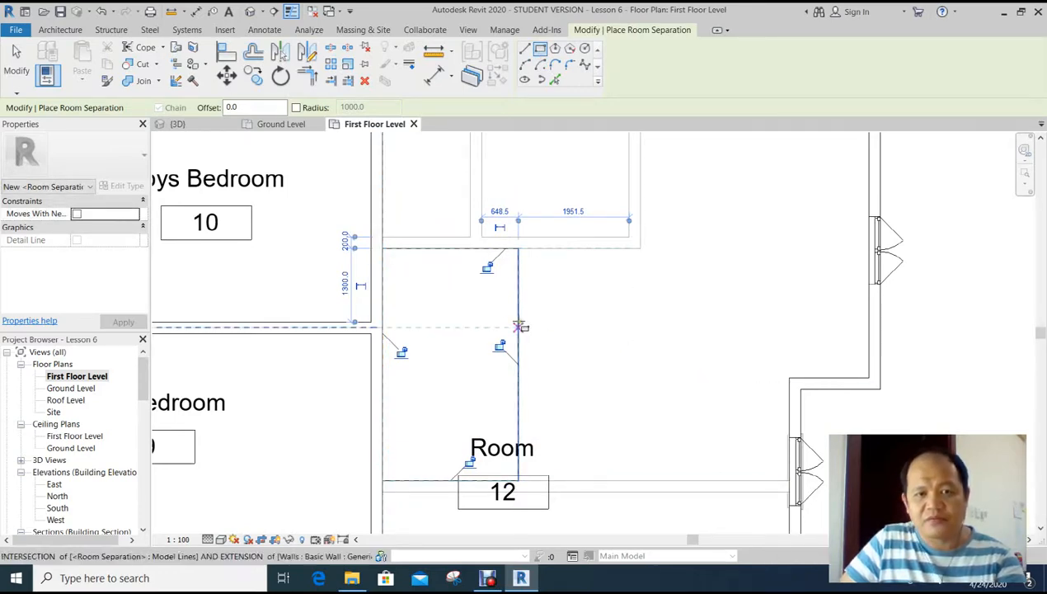
scroll(660, 374, down, 2)
middle_drag(660, 374, 615, 407)
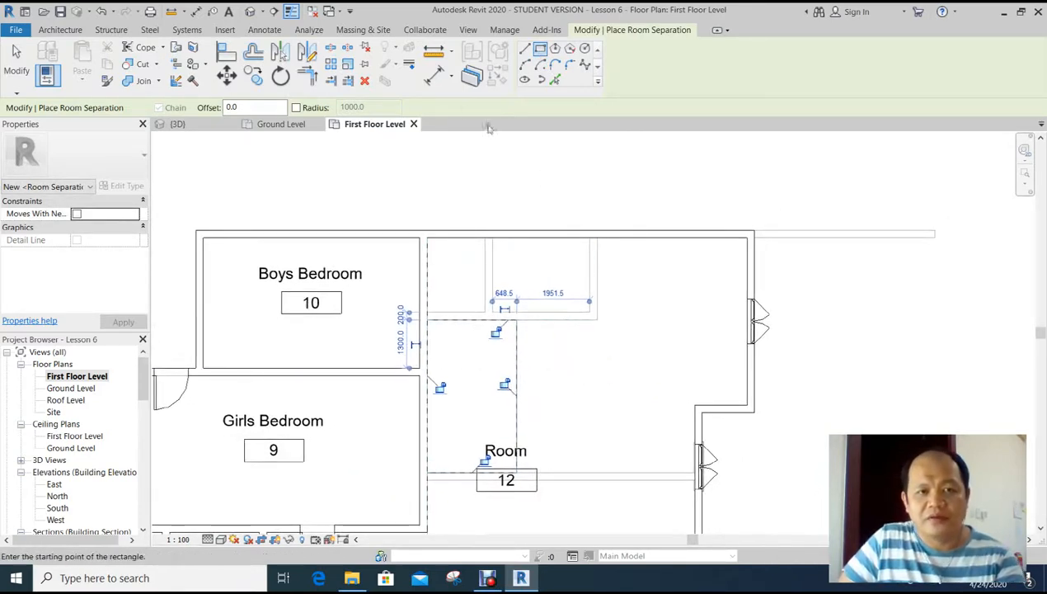
key(Escape)
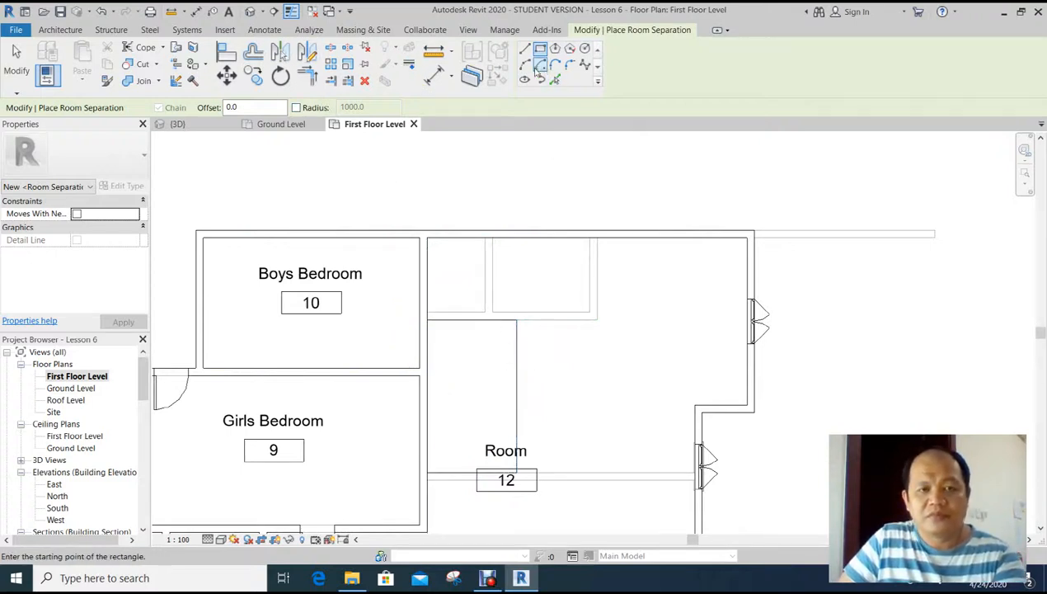
key(Escape)
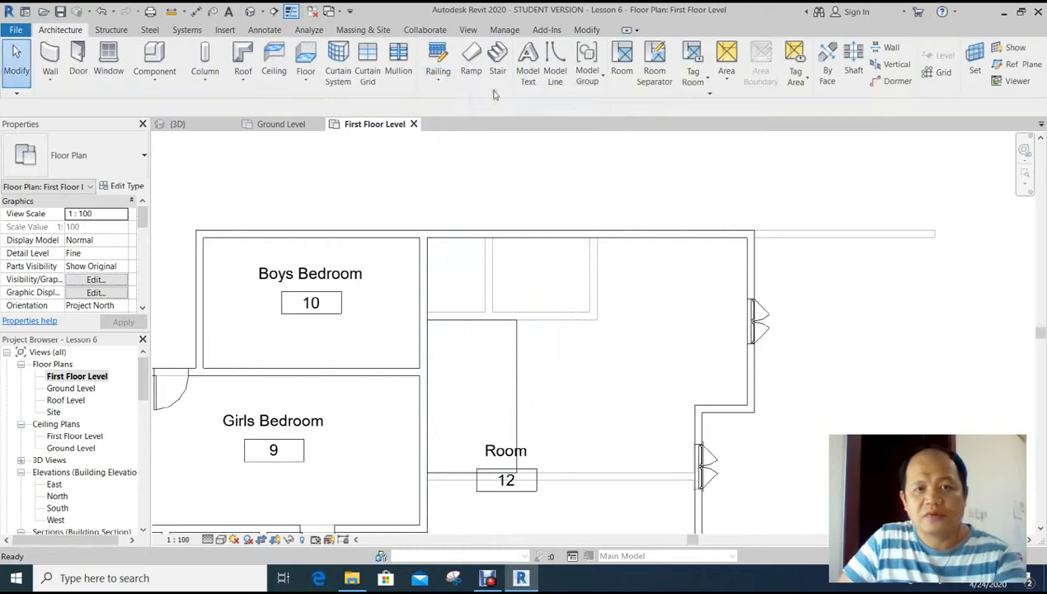
- Draw a room separation line along the upper edge of the floor opening, from the bedroom wall to the opening's far corner
click(655, 71)
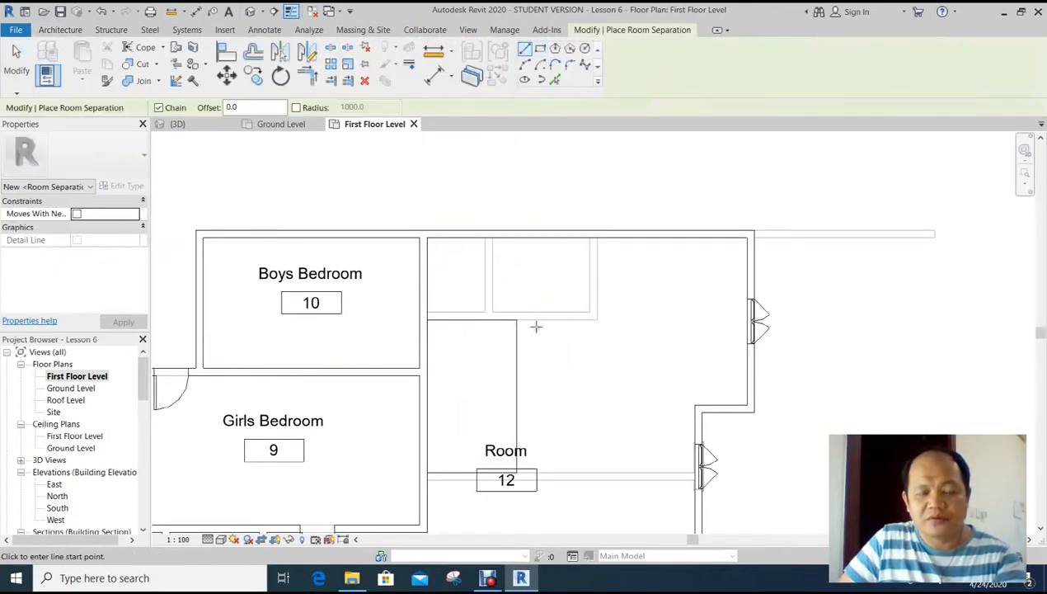
middle_drag(553, 333, 522, 251)
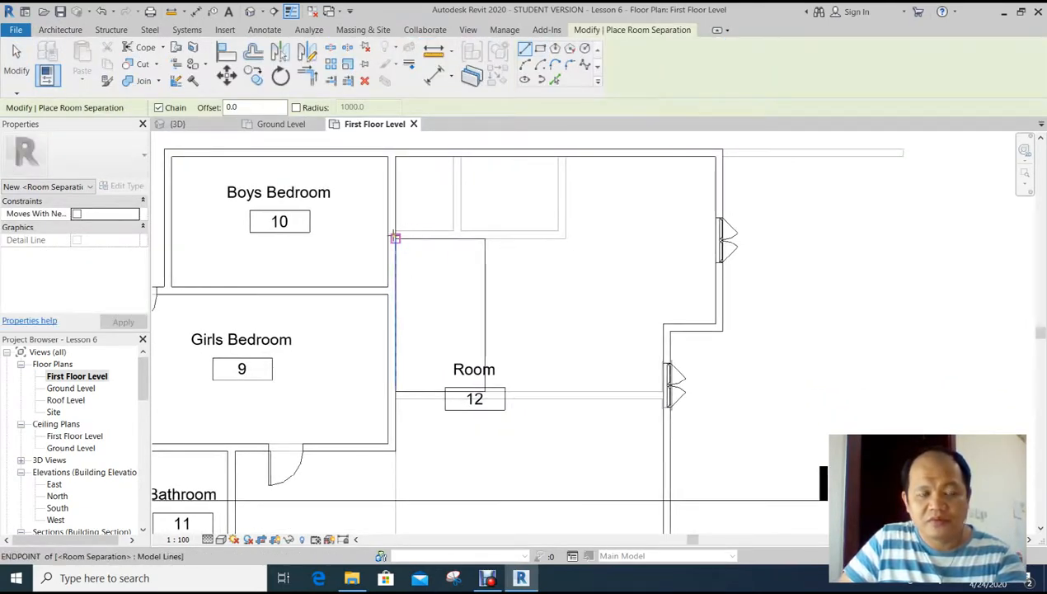
click(395, 238)
click(484, 240)
key(Escape)
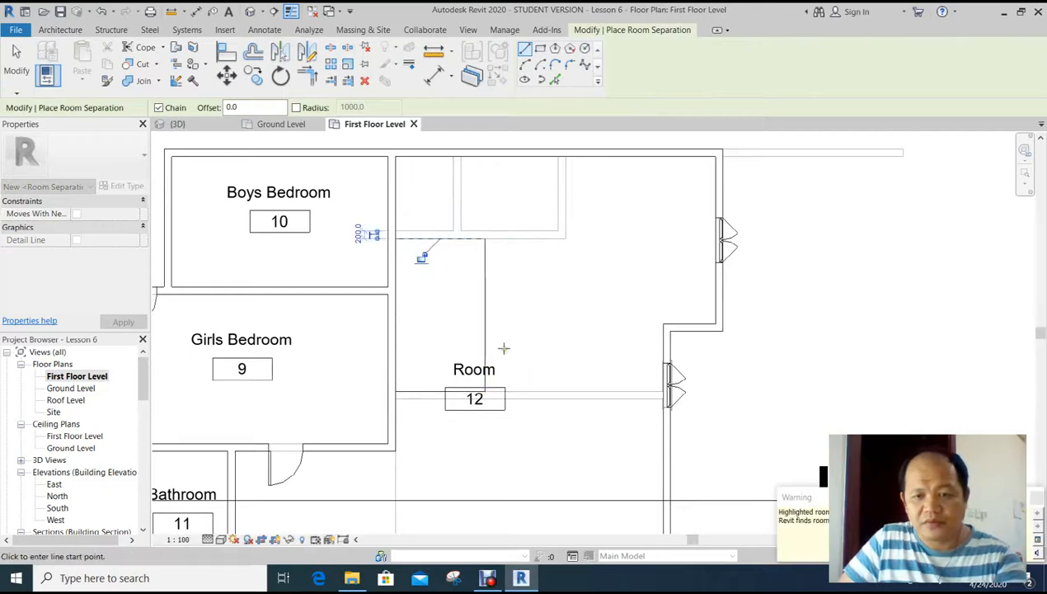
key(Escape)
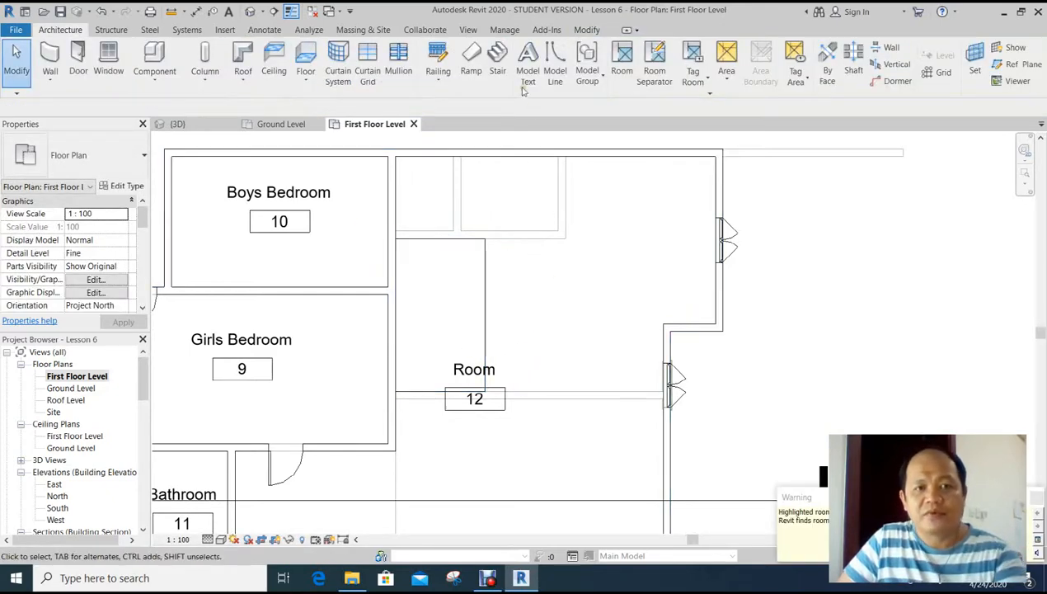
- Place a tagged room inside the rectangular floor opening beside the bedrooms
click(622, 65)
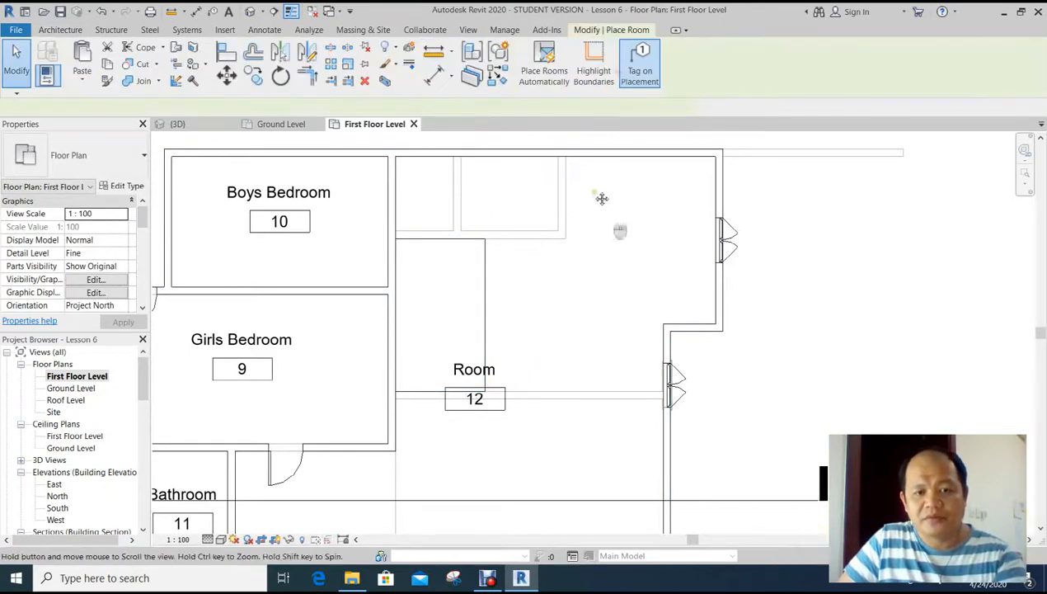
middle_drag(602, 198, 578, 68)
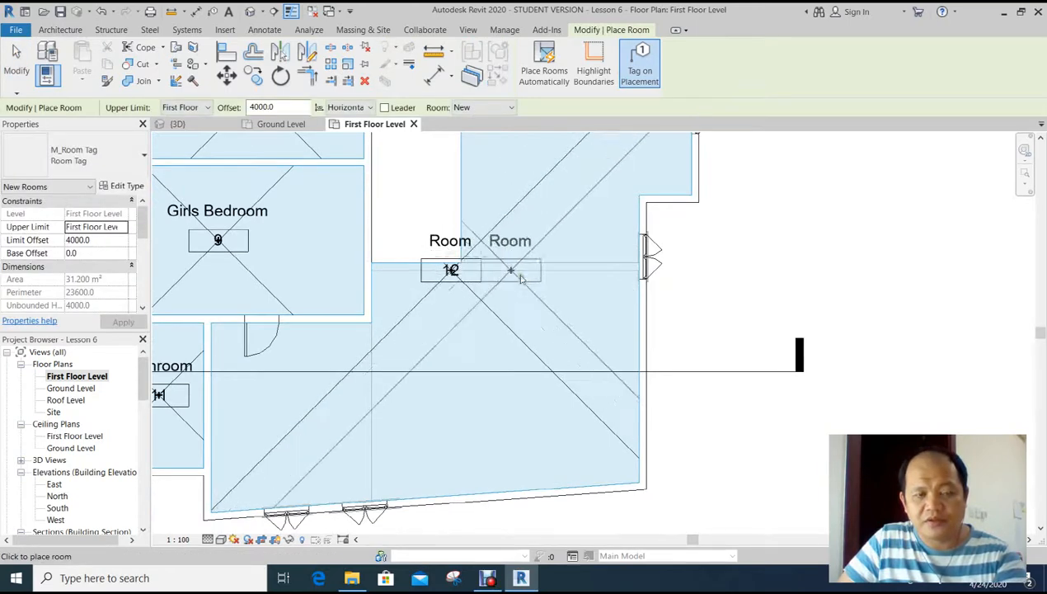
middle_drag(520, 279, 579, 403)
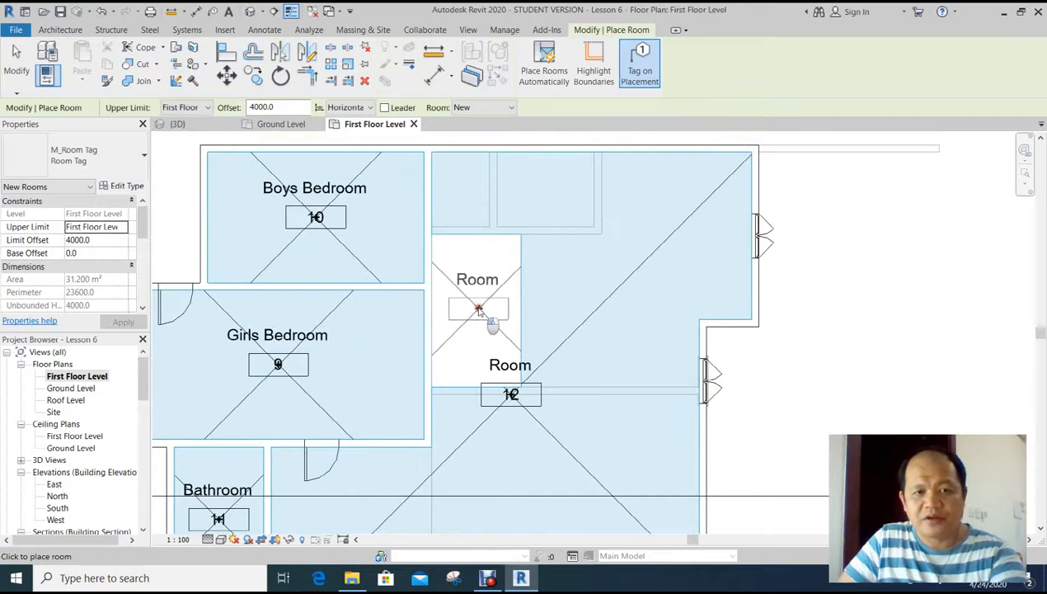
click(480, 312)
scroll(456, 282, down, 2)
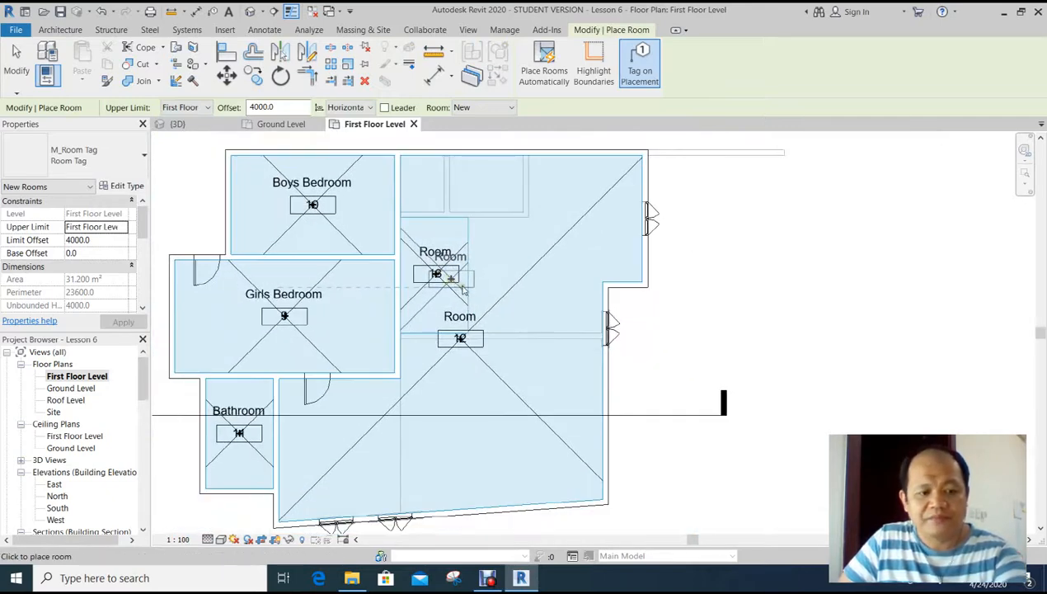
key(Escape)
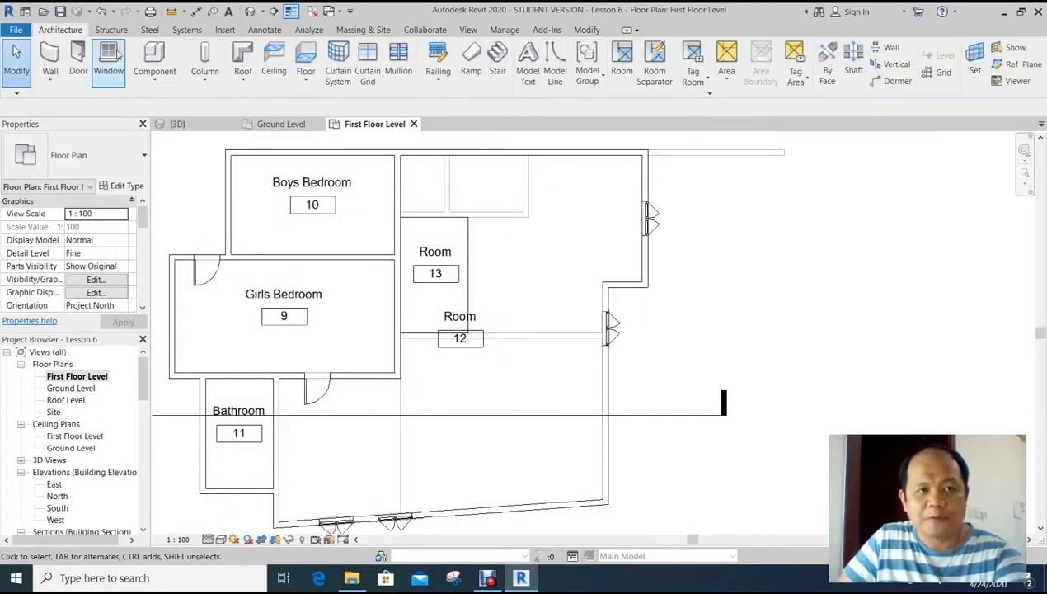
- Draw a horizontal room separation line from the floor opening's lower outer corner to the window in the right exterior wall
click(655, 66)
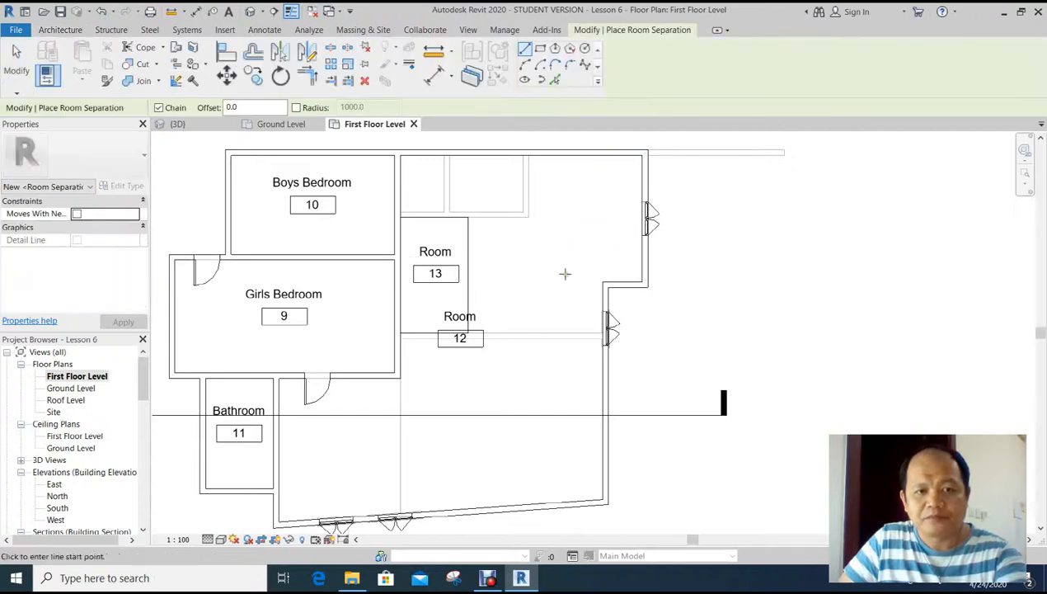
scroll(510, 313, up, 2)
click(441, 347)
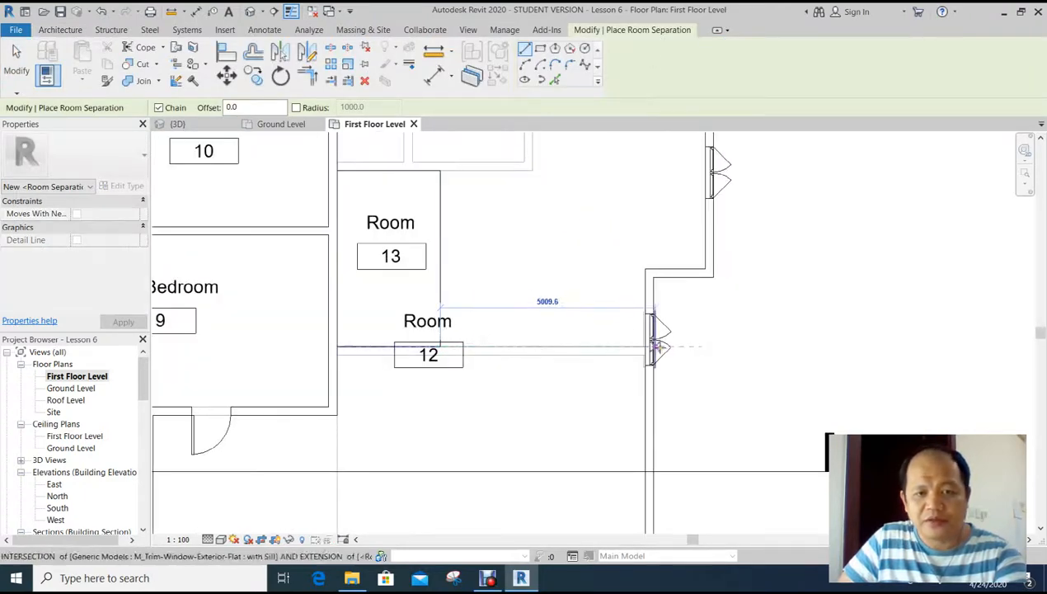
click(650, 346)
scroll(697, 362, down, 2)
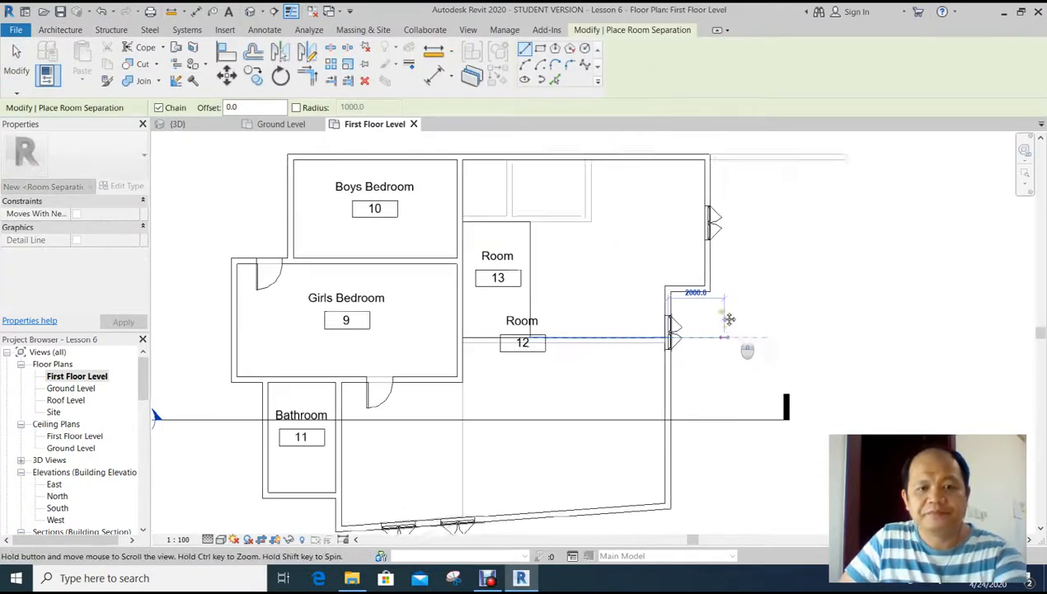
key(Escape)
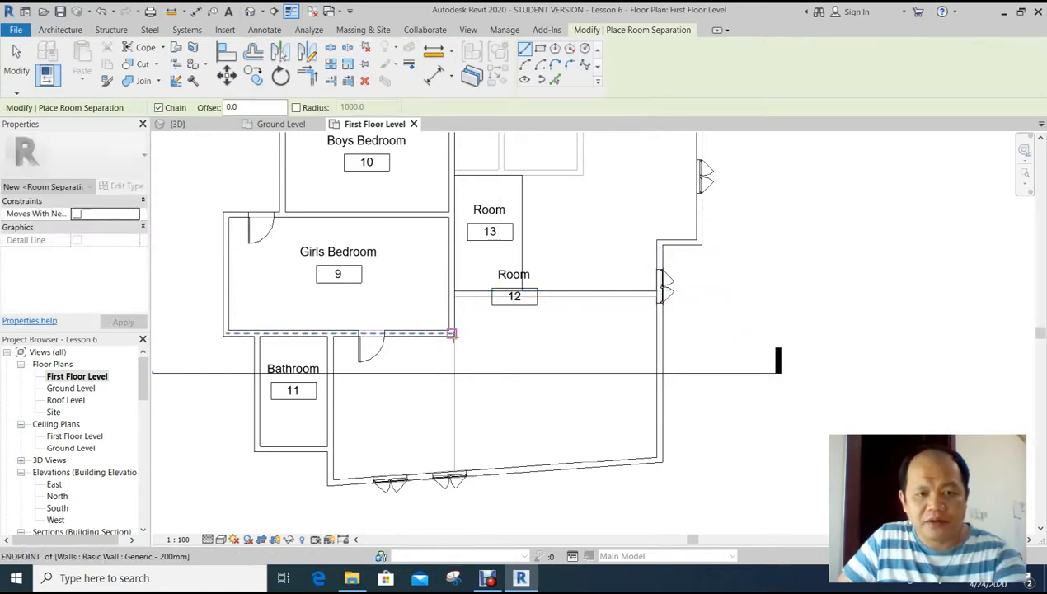
- Draw a vertical room separation line from the girls bedroom's lower-right wall corner down to the sloping exterior wall
click(452, 336)
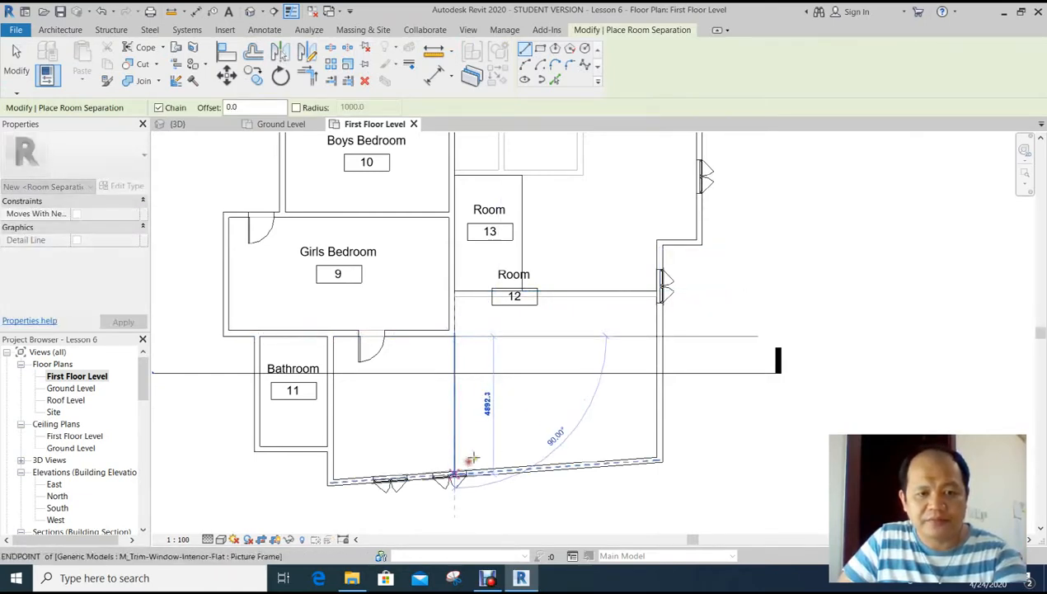
middle_drag(539, 440, 536, 460)
key(Escape)
key(Escape)
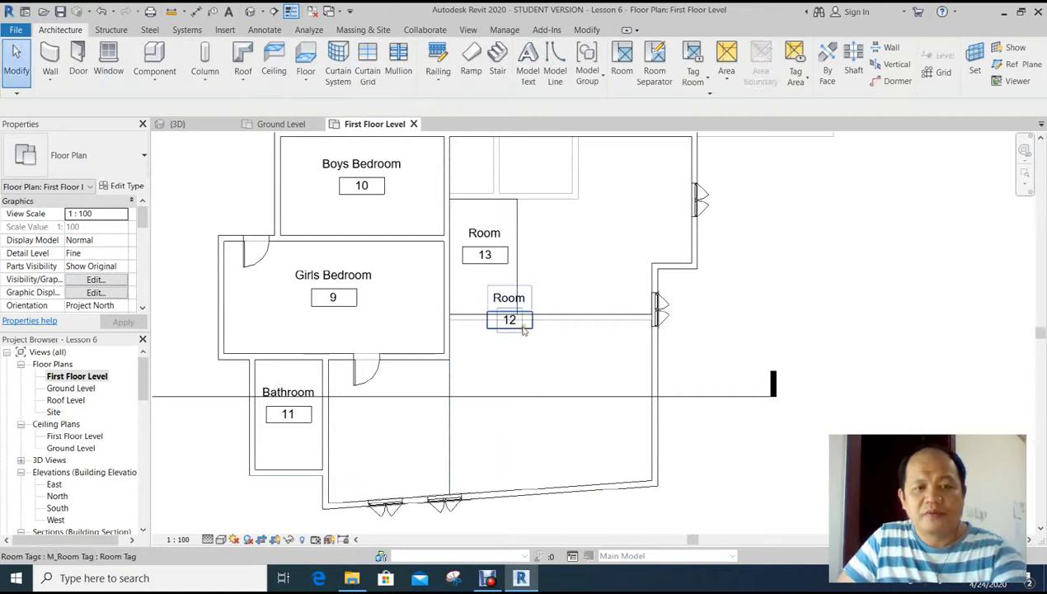
- Place tagged rooms in the area around the upper-right of the floor opening and in the area between the bathroom and room 12
click(621, 64)
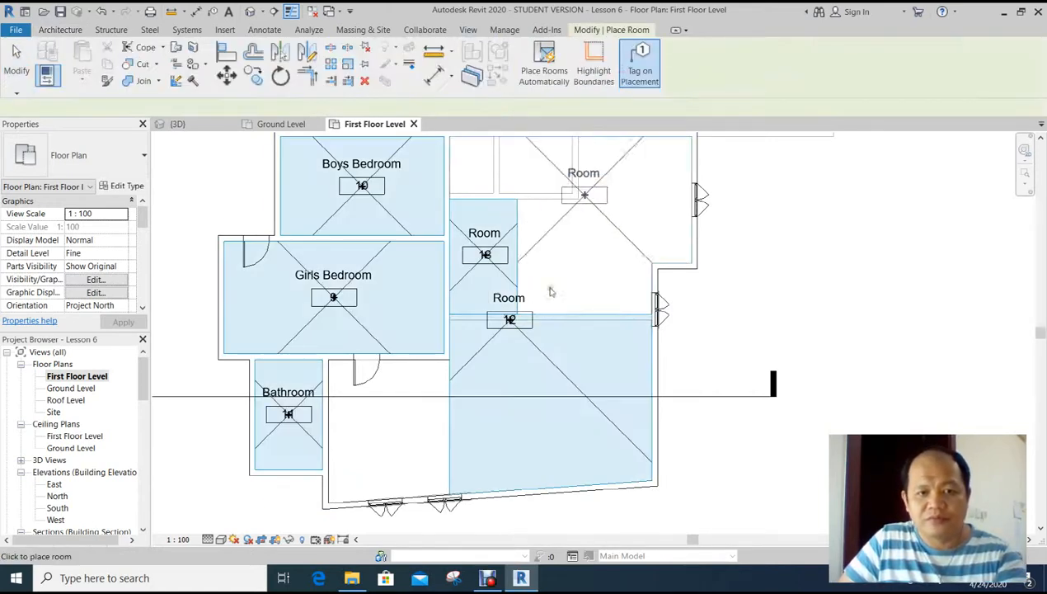
click(592, 222)
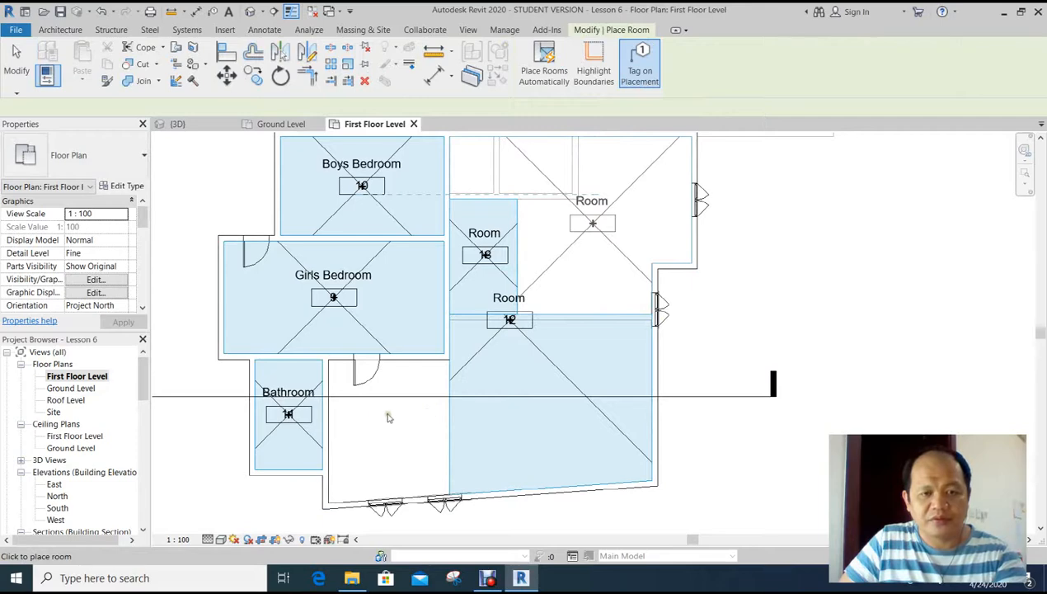
click(422, 422)
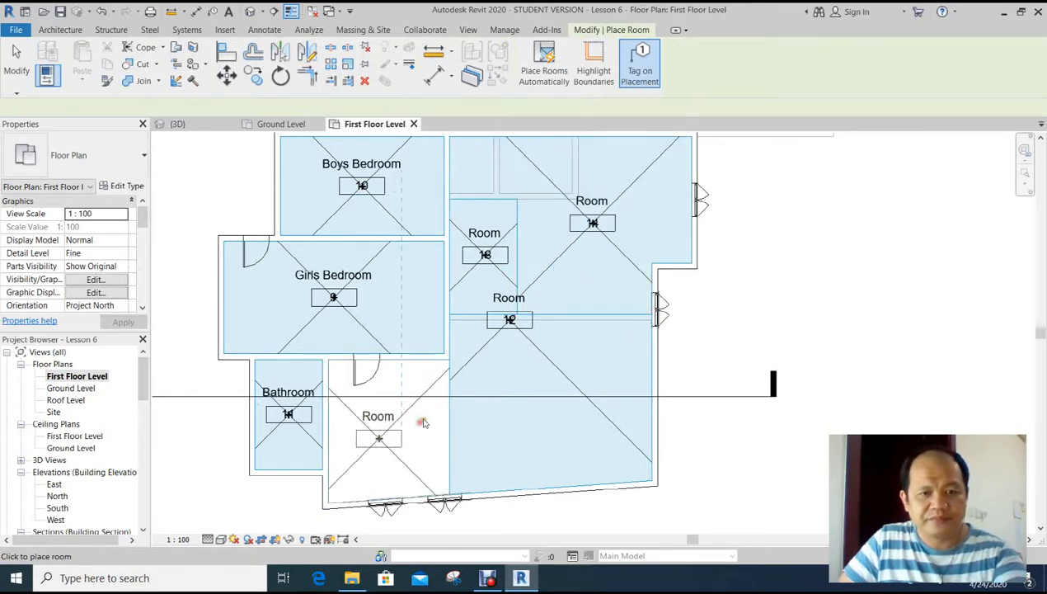
middle_drag(423, 422, 425, 401)
key(Escape)
key(Escape)
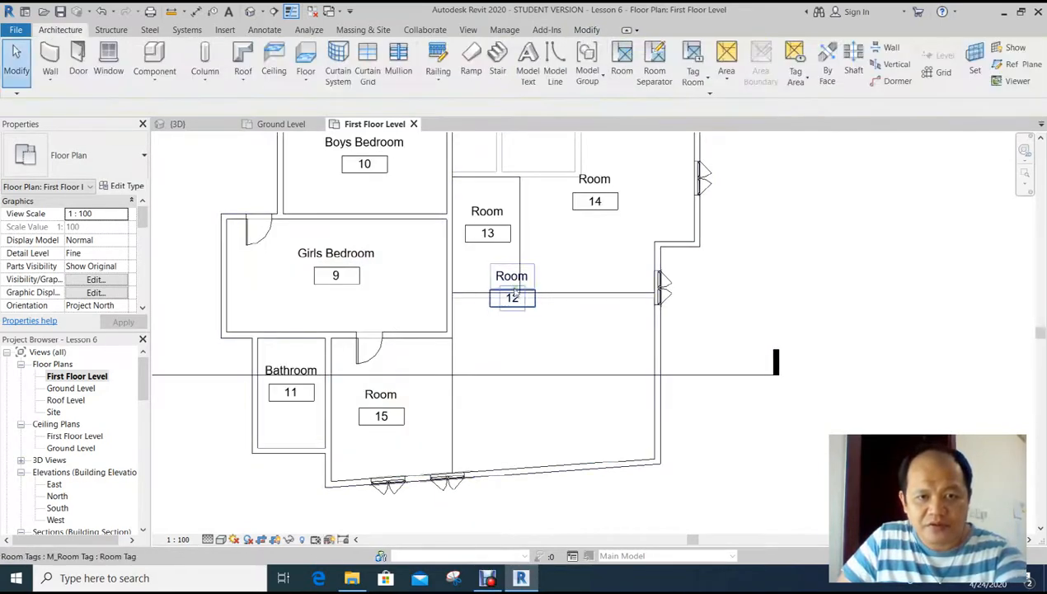
- Move room 12's tag down to the middle of its room, clear of the separation lines, and deselect it
click(512, 290)
drag(512, 304, 545, 391)
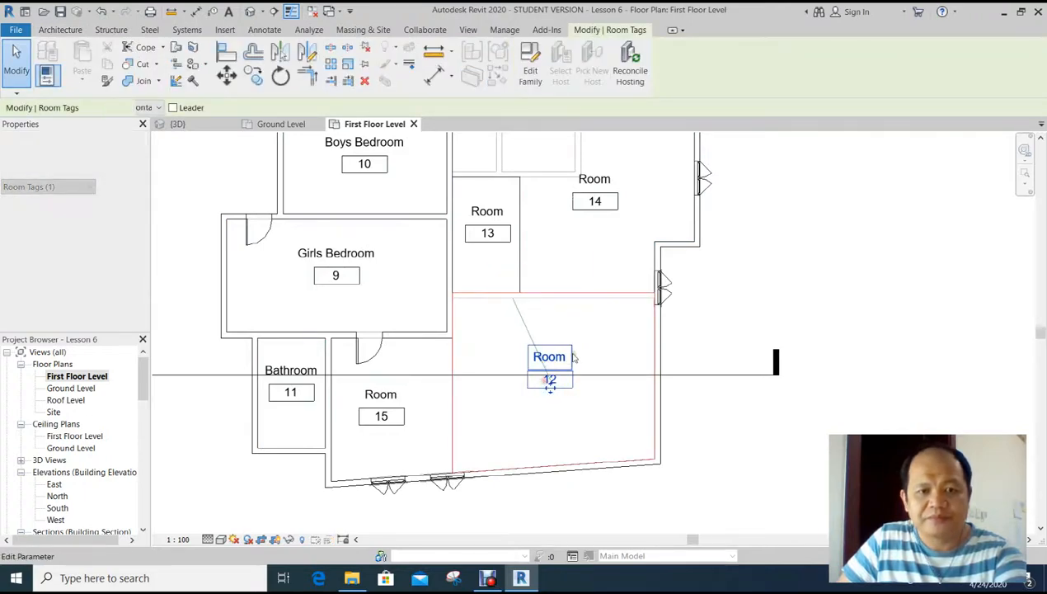
click(729, 329)
middle_drag(729, 329, 717, 318)
- Examine the boundaries of rooms 12, 15 and 14 by selecting their tags one after another, and deselect them
click(538, 365)
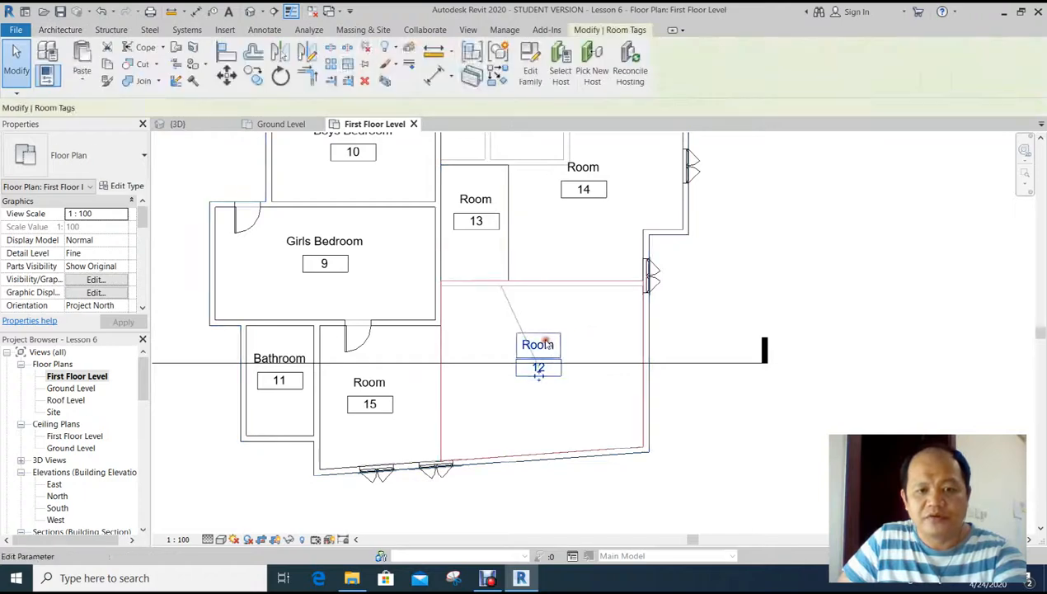
scroll(568, 399, up, 1)
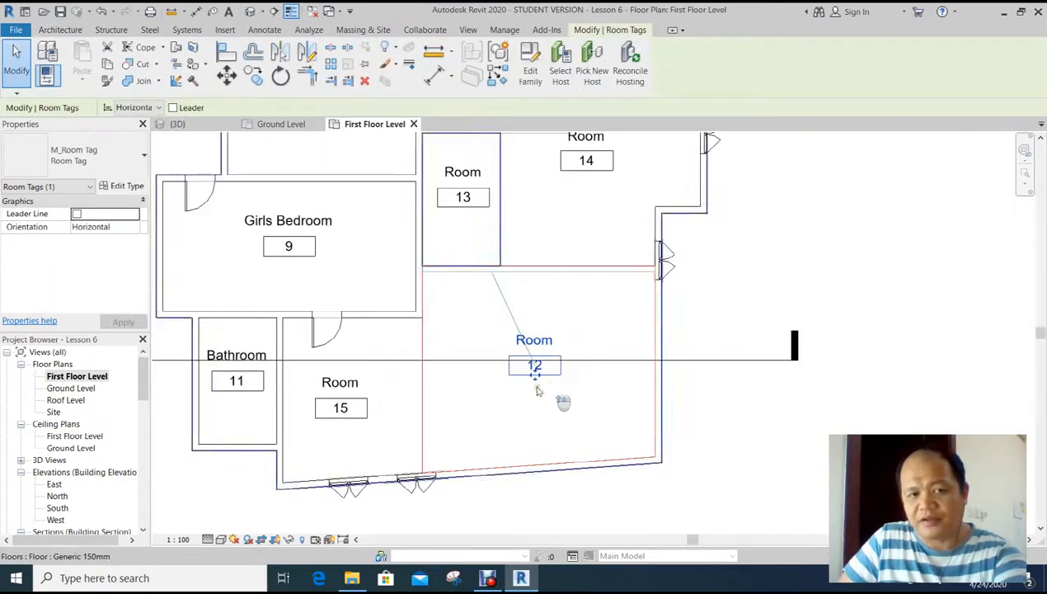
click(342, 409)
middle_drag(700, 274, 712, 359)
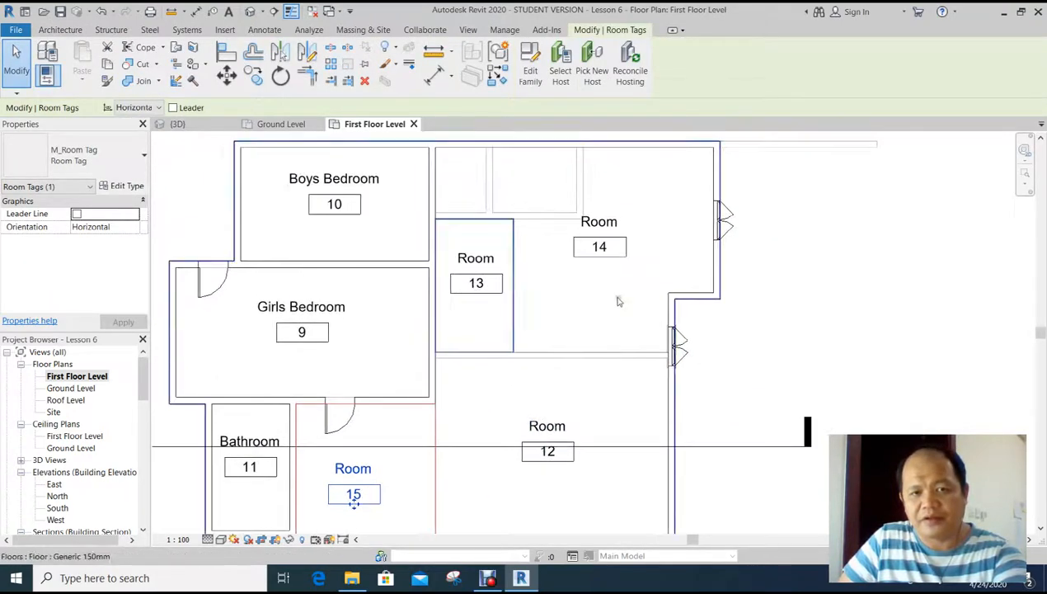
click(605, 245)
middle_drag(782, 306, 852, 295)
click(787, 327)
scroll(755, 347, up, 1)
scroll(756, 347, down, 1)
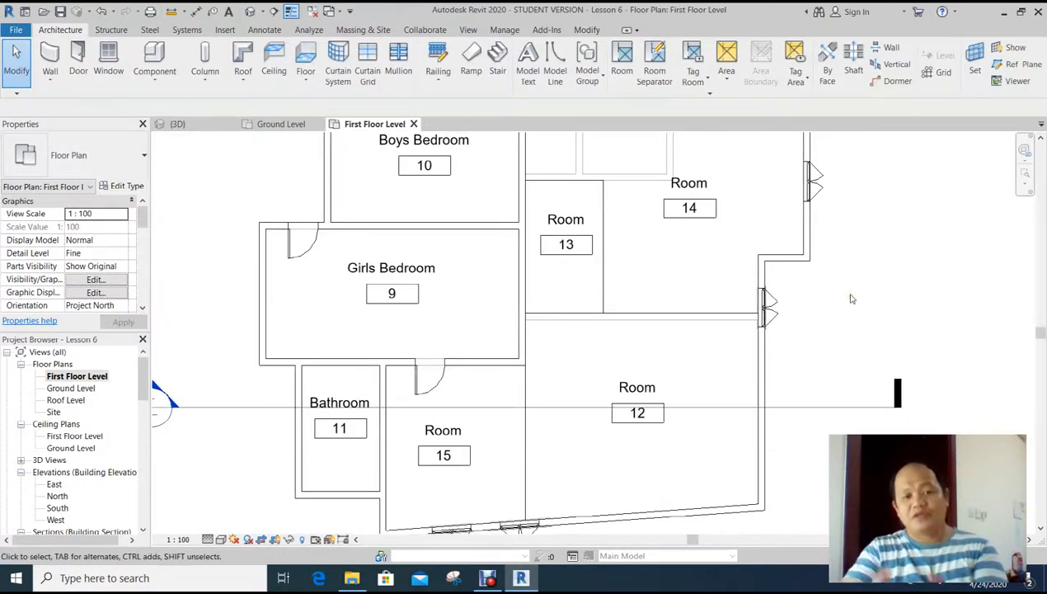